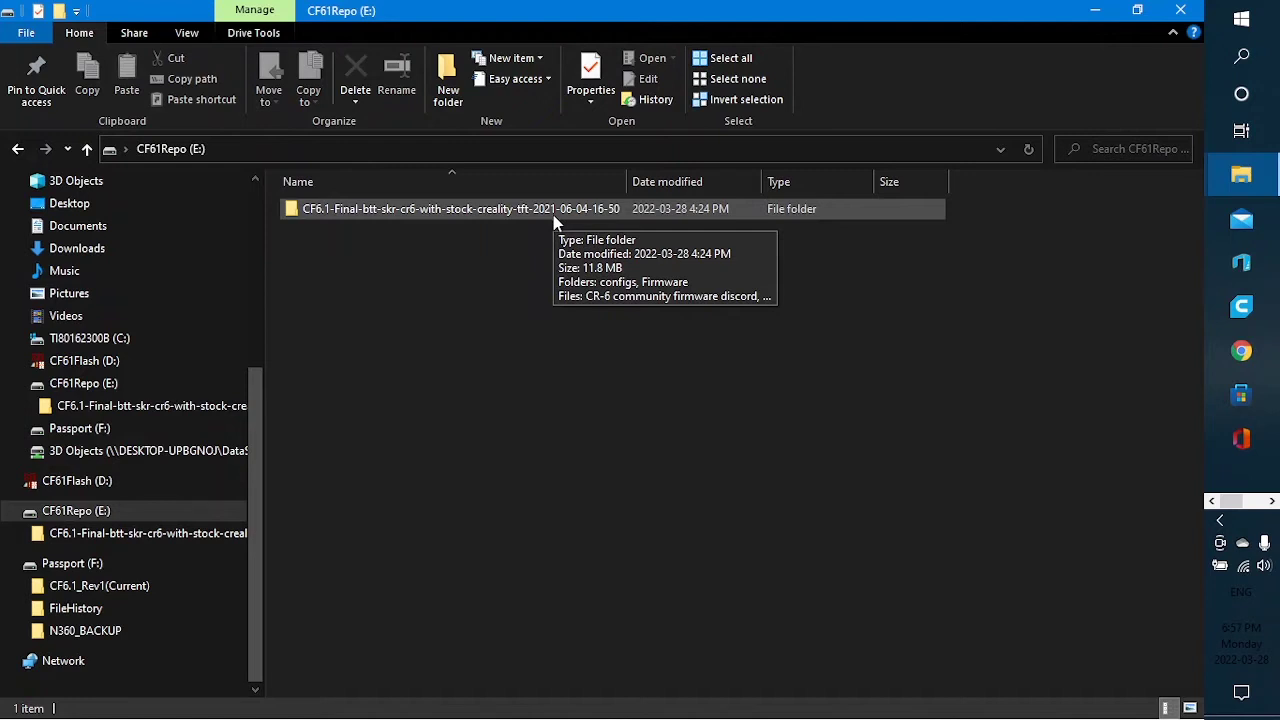
Look through the configs folder inside the CF6.1-Final-btt-skr-cr6-with-stock-creality-tft folder and return to that release folder.
{"action": "double_click", "coordinate": [553, 222]}
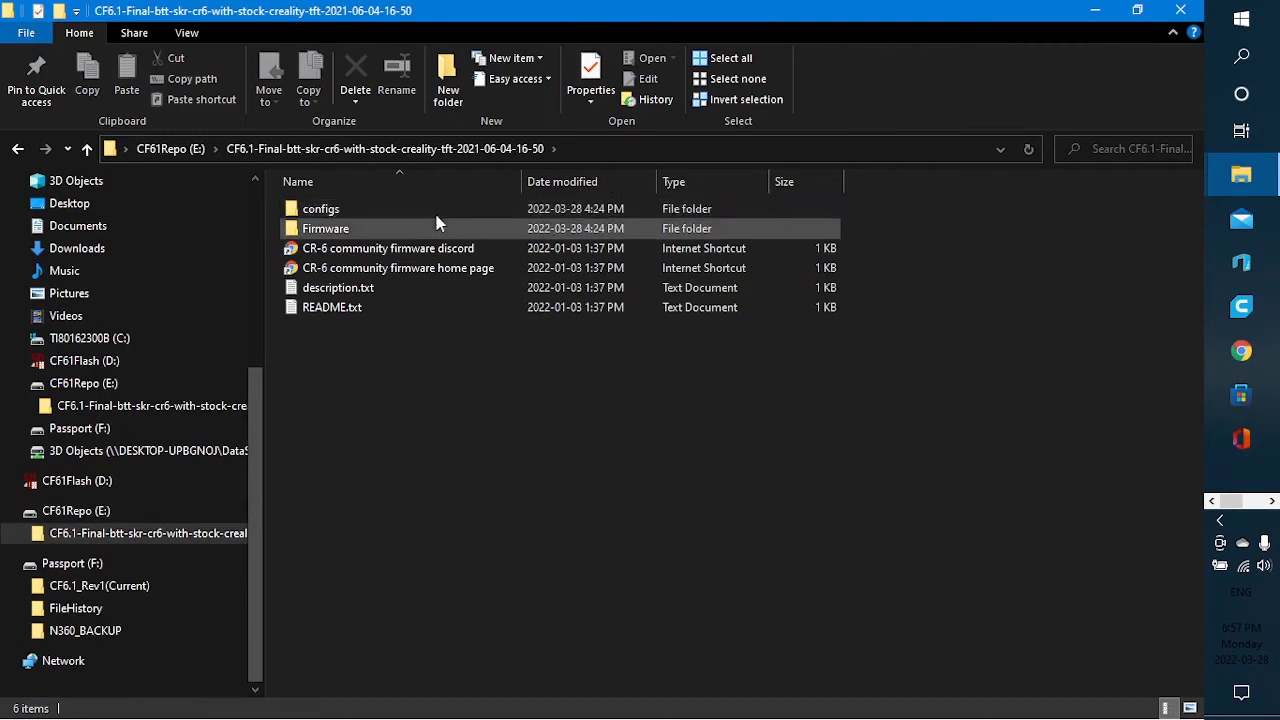
{"action": "double_click", "coordinate": [344, 209]}
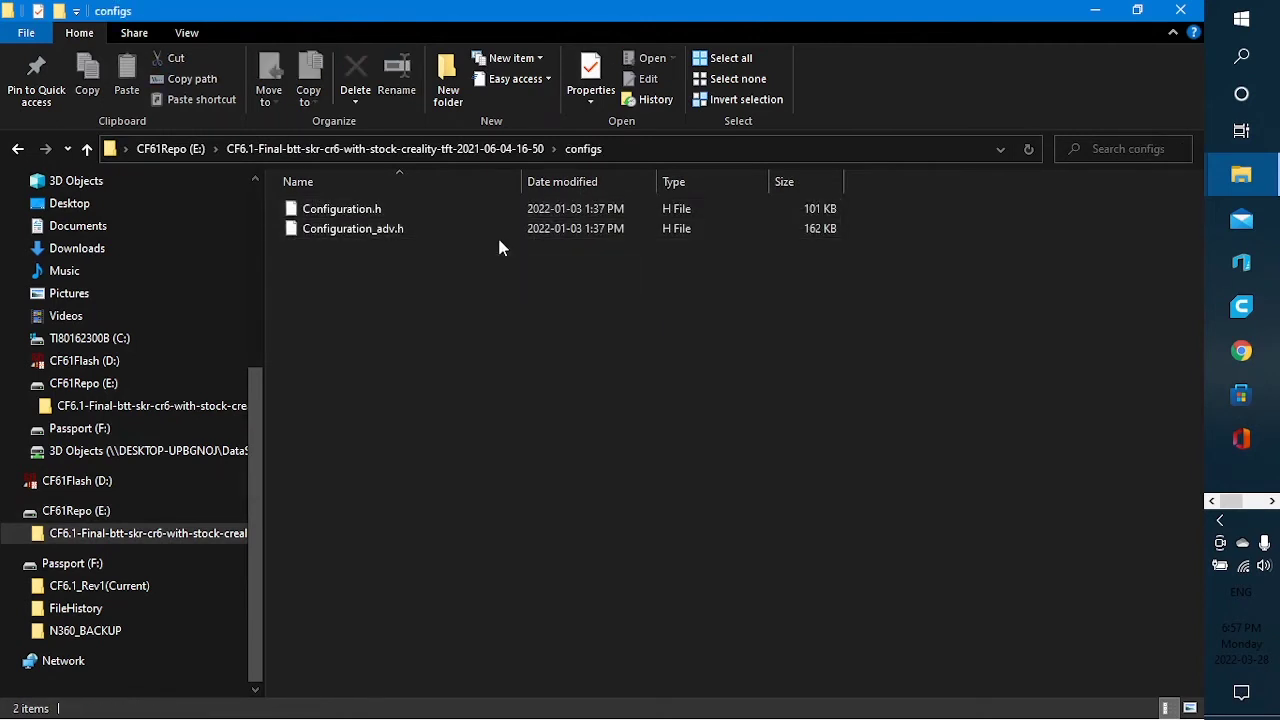
{"action": "mouse_move", "coordinate": [363, 235]}
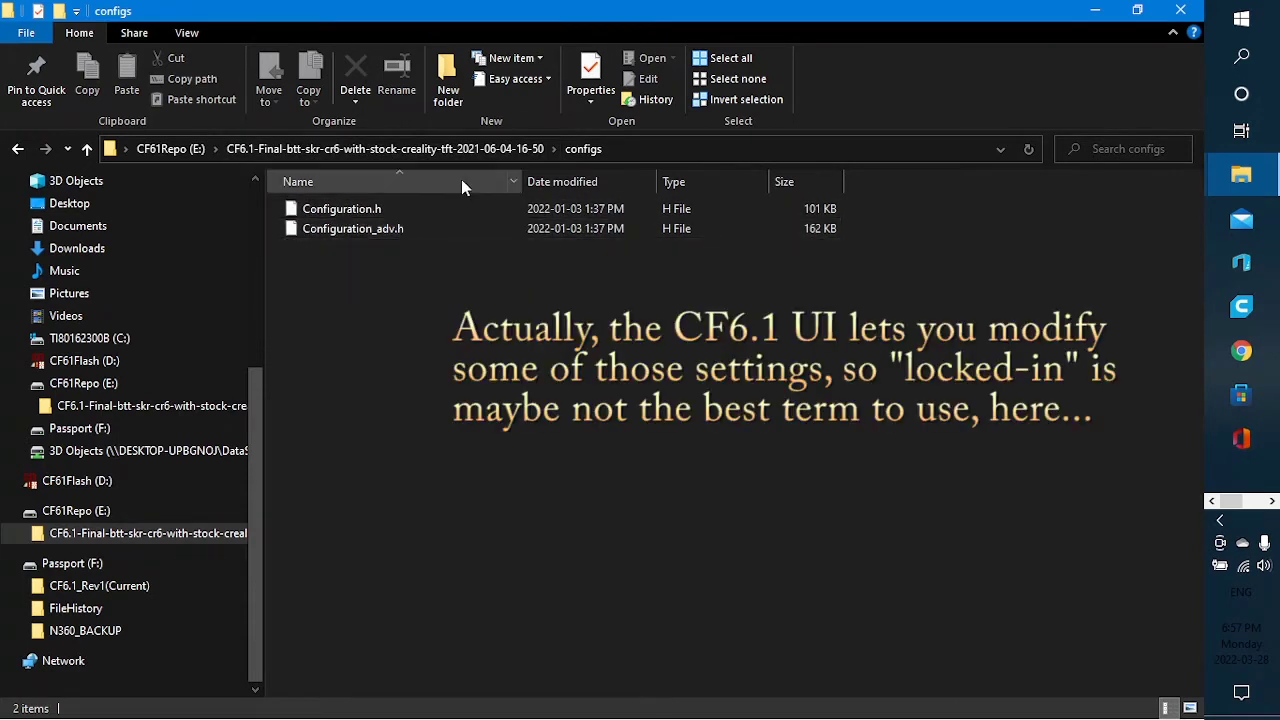
{"action": "left_click", "coordinate": [470, 150]}
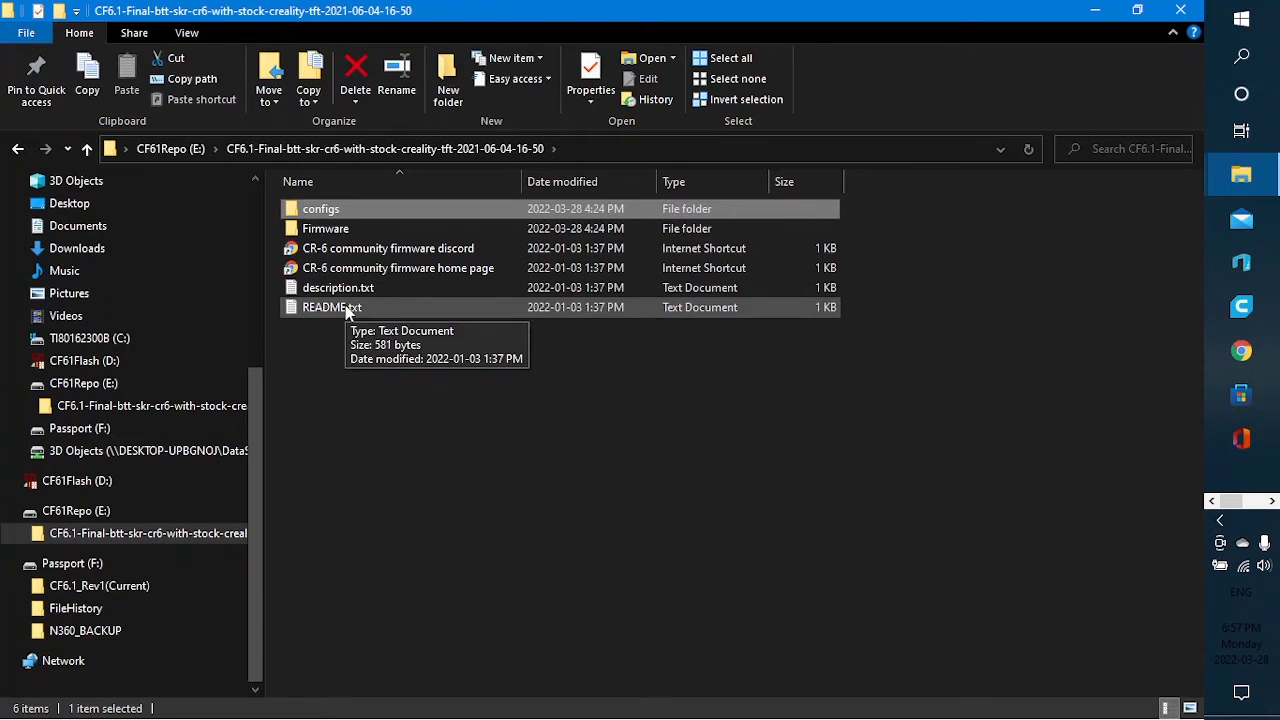
Open the Firmware folder and read its description.txt to check which printer, board and screen it covers, closing the file when done.
{"action": "double_click", "coordinate": [336, 237]}
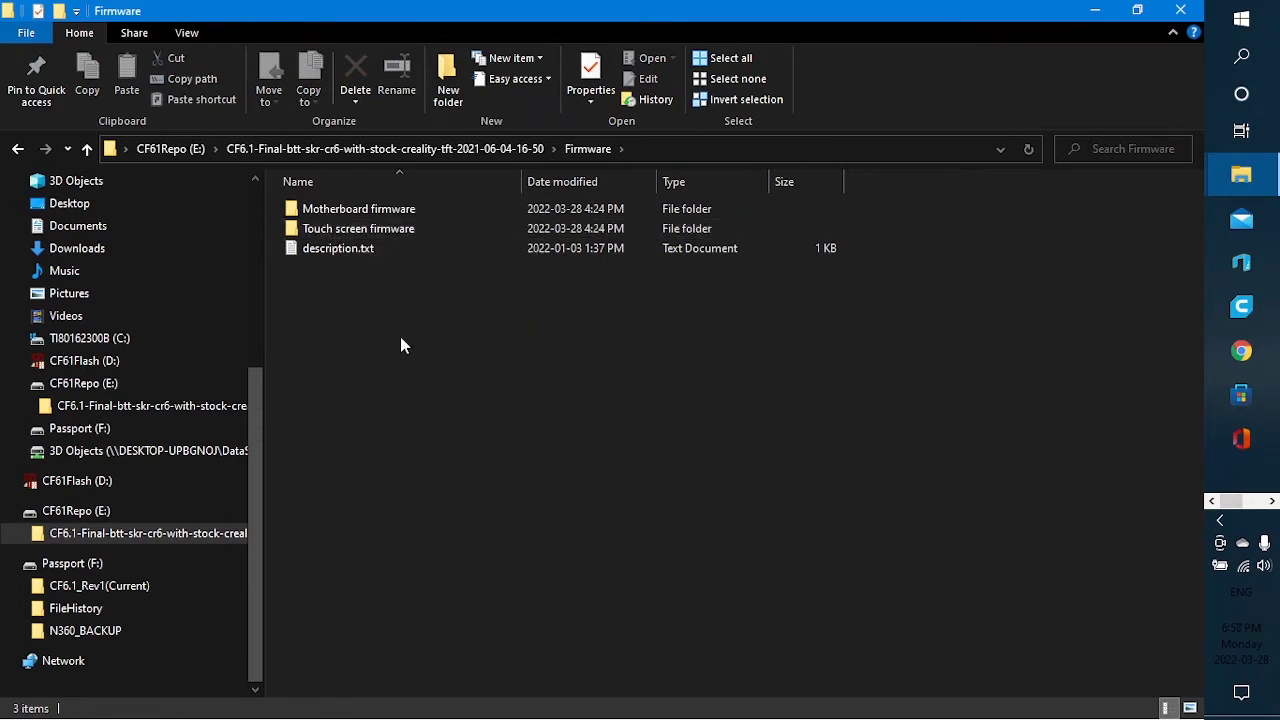
{"action": "double_click", "coordinate": [358, 252]}
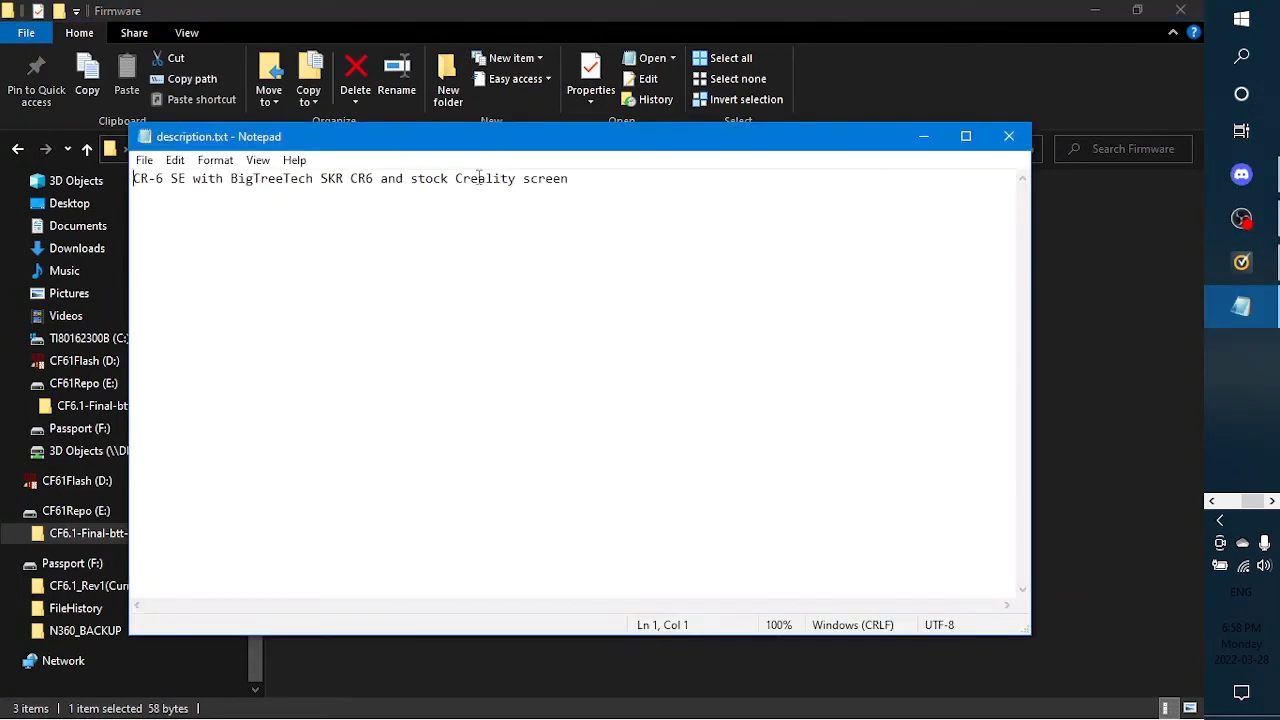
{"action": "left_click_drag", "start_coordinate": [573, 185], "coordinate": [112, 186]}
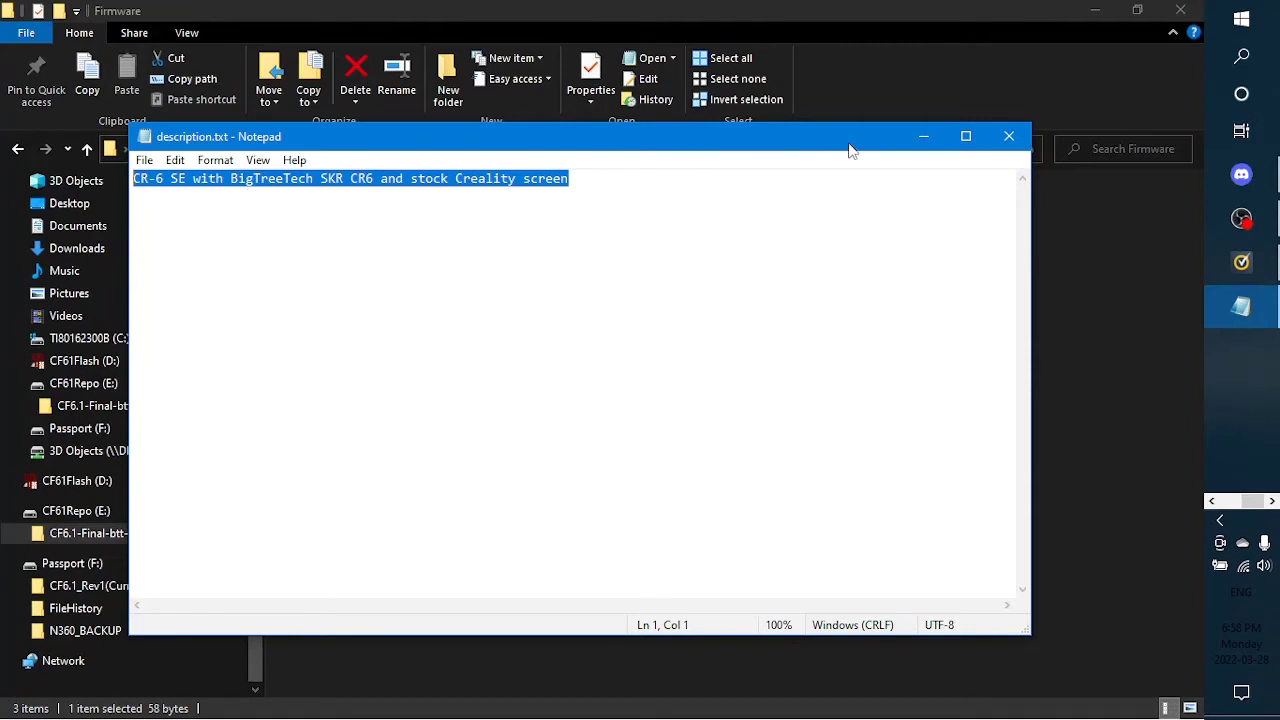
{"action": "left_click", "coordinate": [1008, 136]}
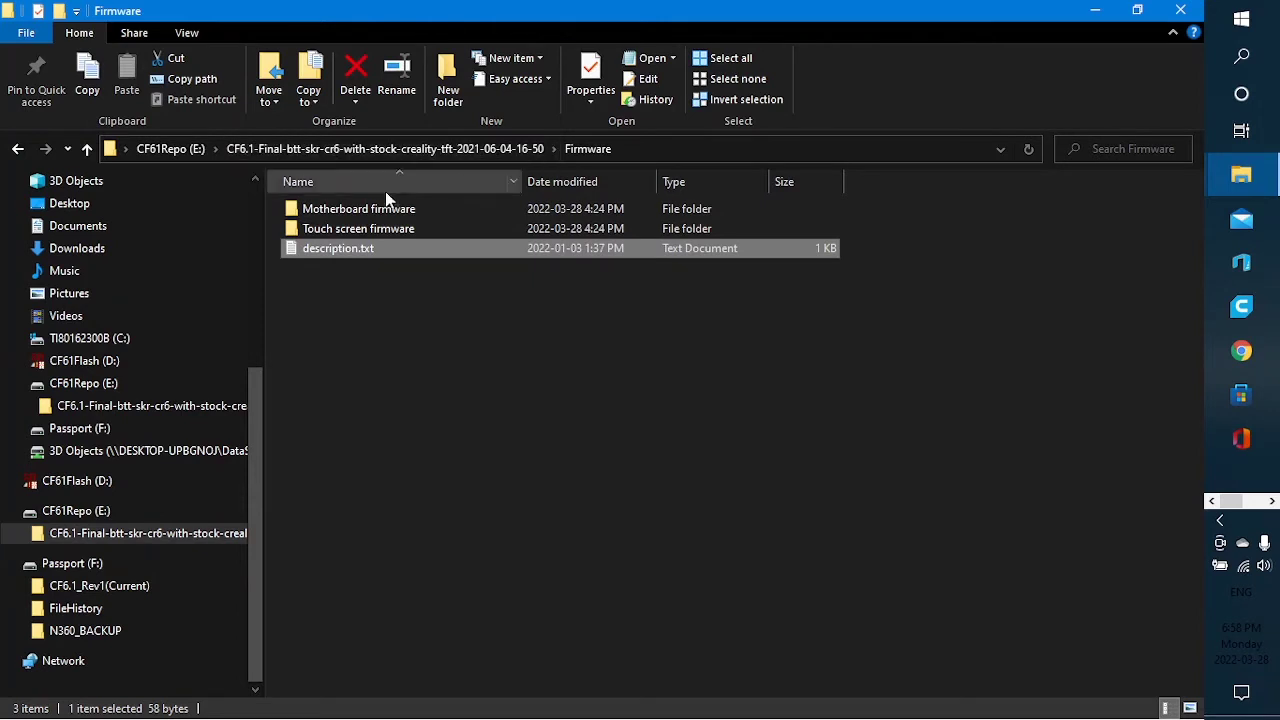
Copy firmware.bin from the Motherboard firmware folder to the root of the CF61Flash (D:) card.
{"action": "mouse_move", "coordinate": [325, 232]}
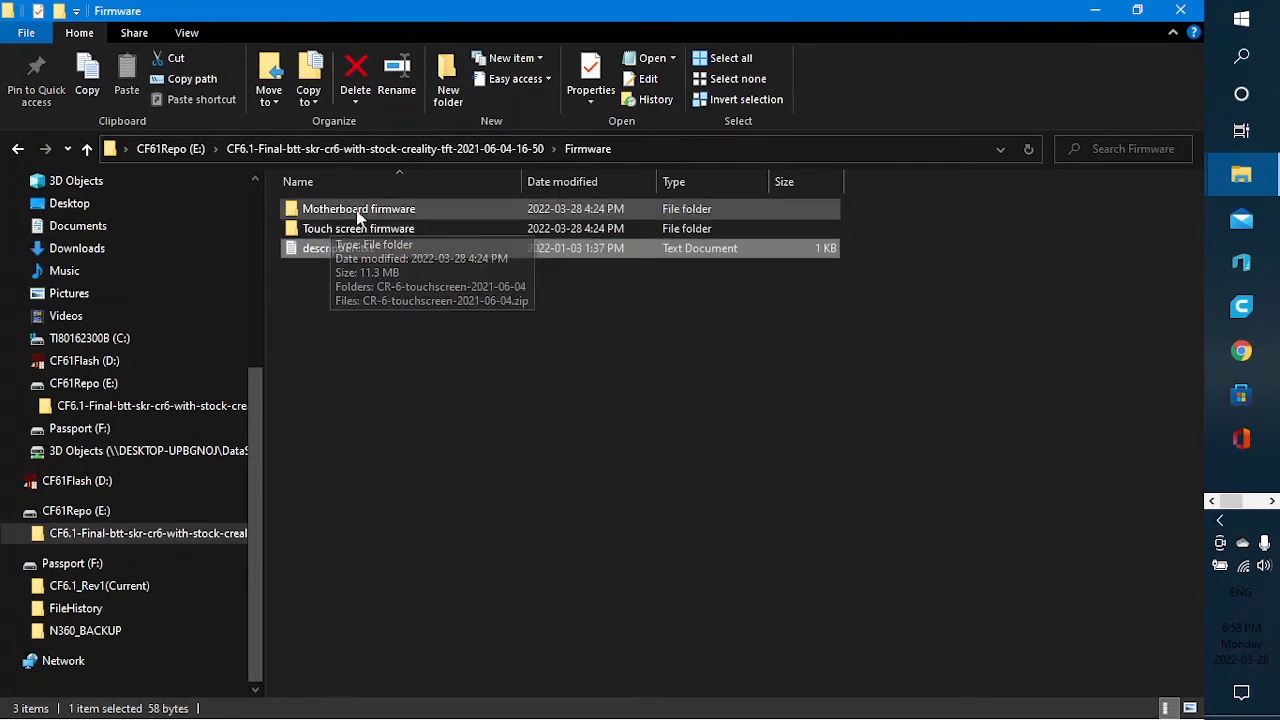
{"action": "left_click", "coordinate": [362, 215]}
{"action": "double_click", "coordinate": [362, 214]}
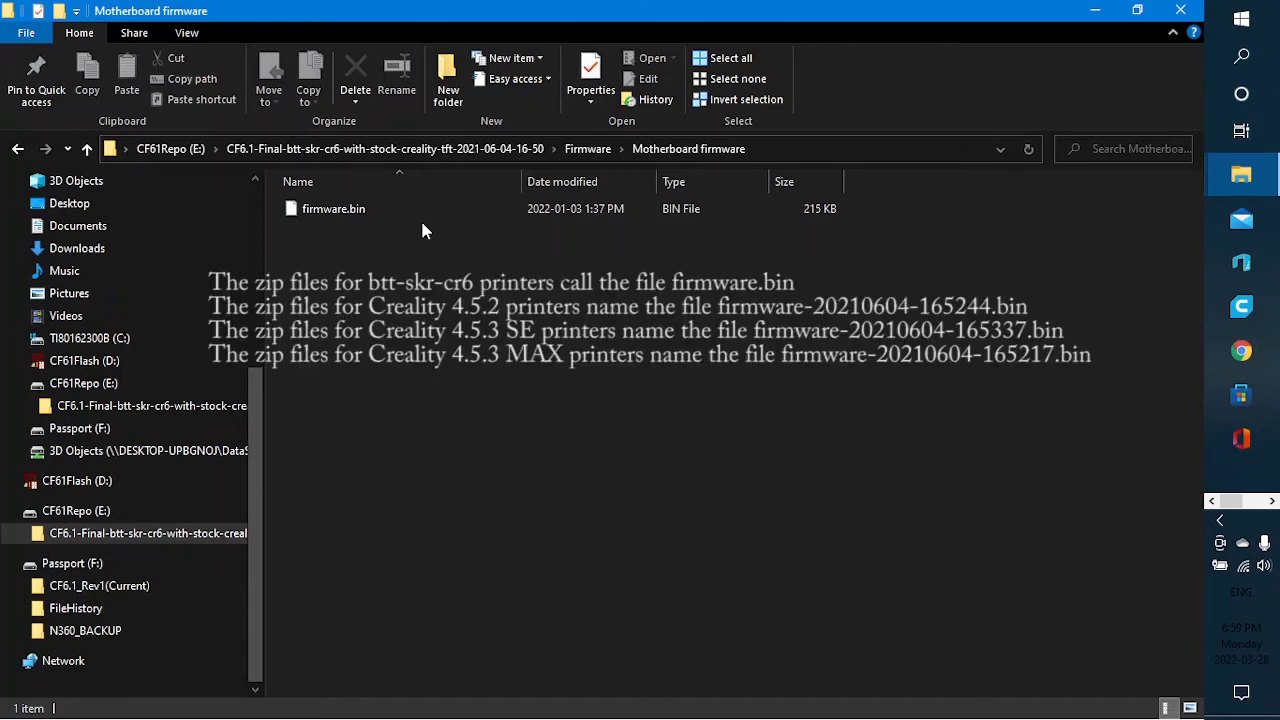
{"action": "left_click", "coordinate": [359, 210]}
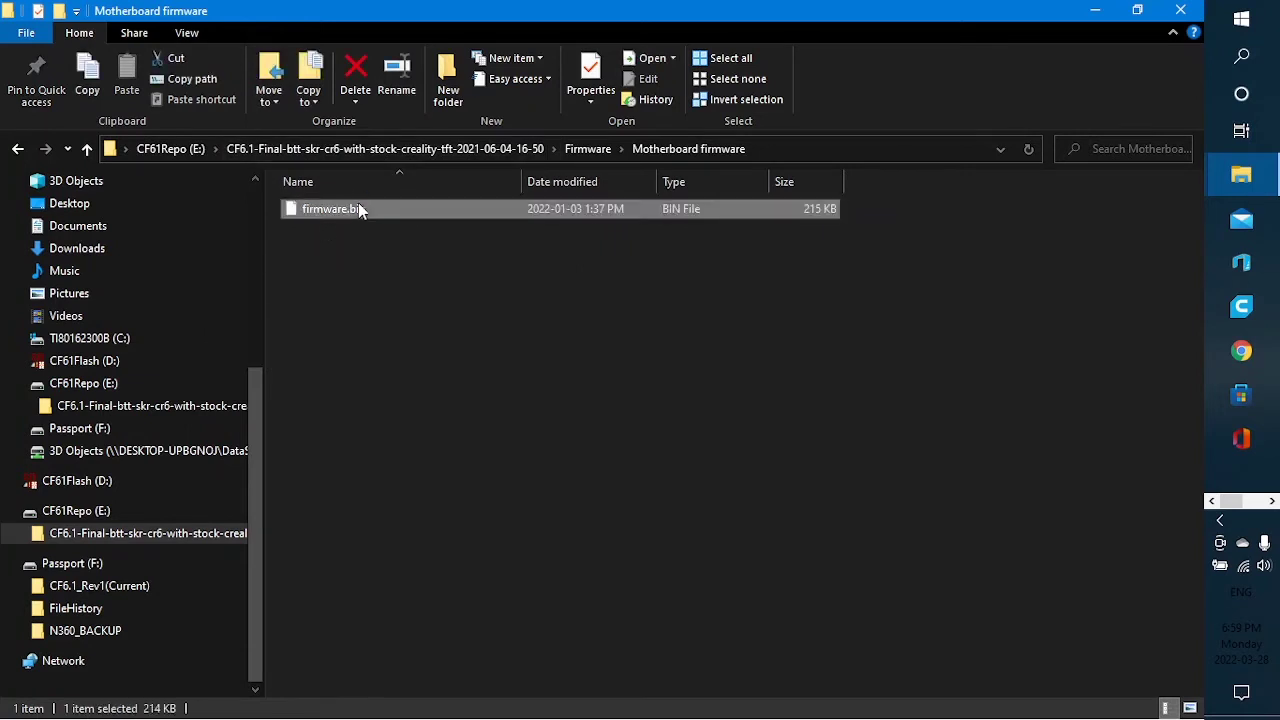
{"action": "key", "text": "ctrl+c"}
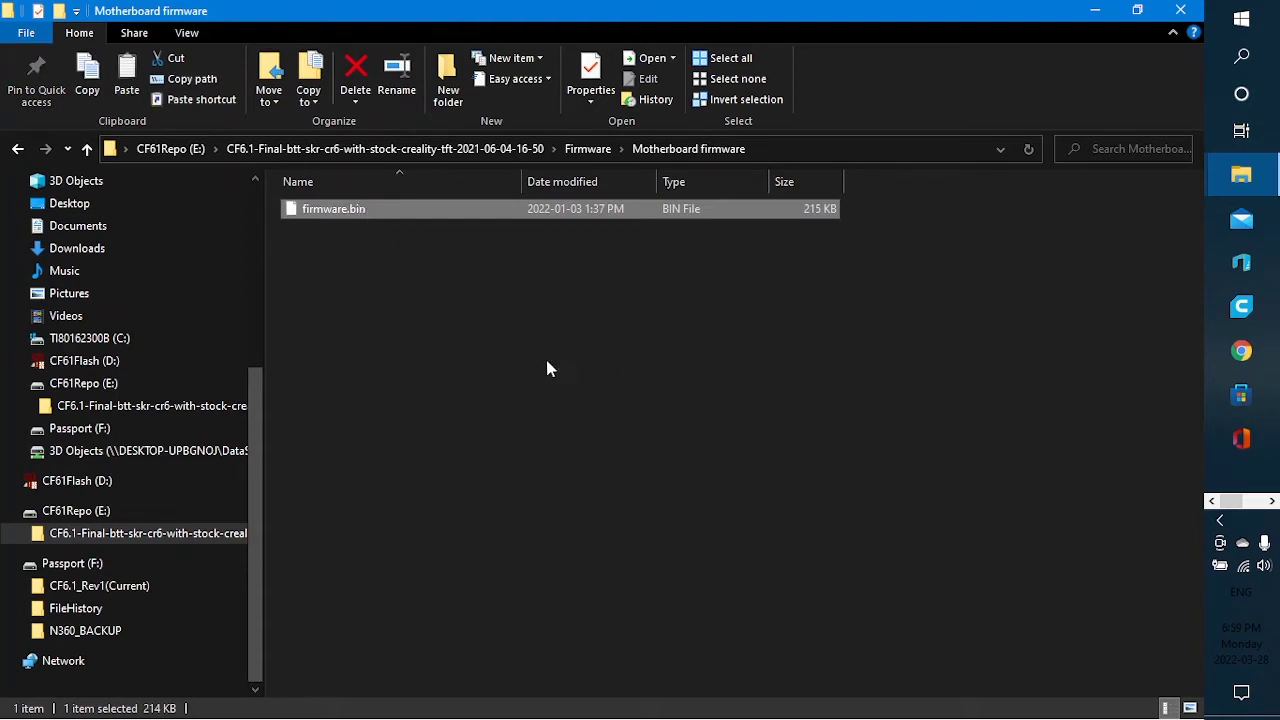
{"action": "left_click", "coordinate": [82, 483]}
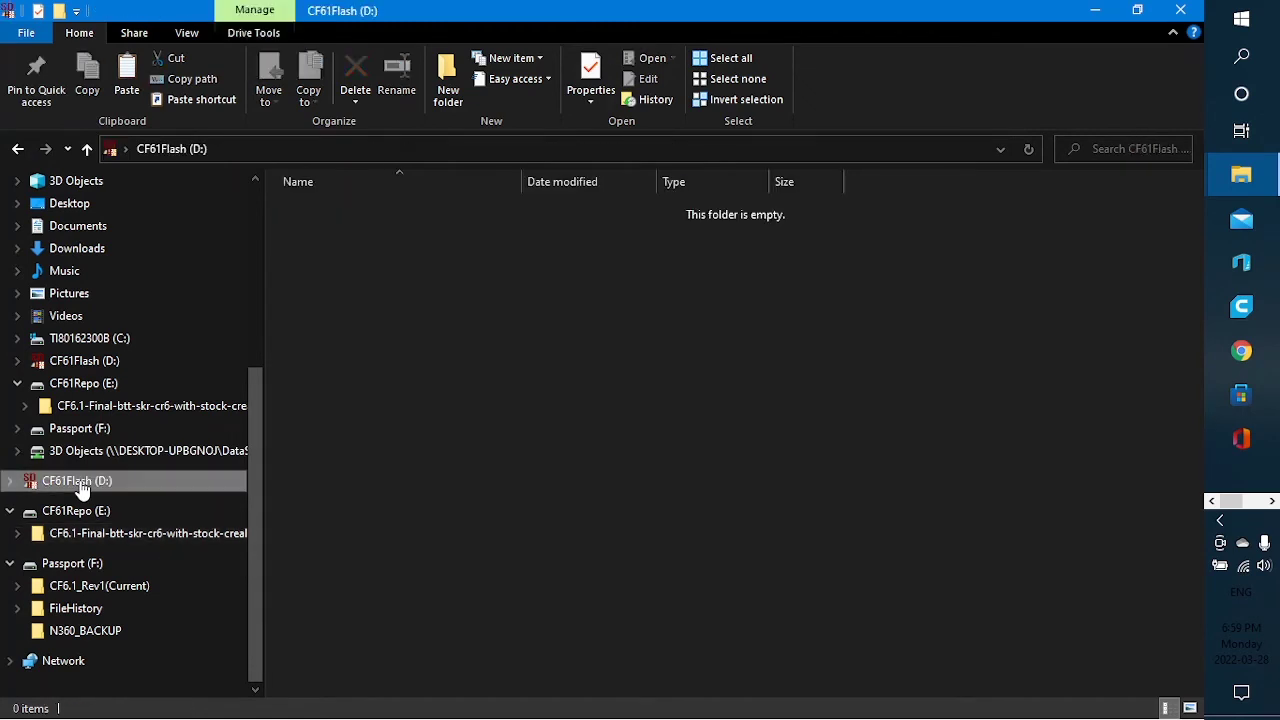
{"action": "right_click", "coordinate": [358, 293]}
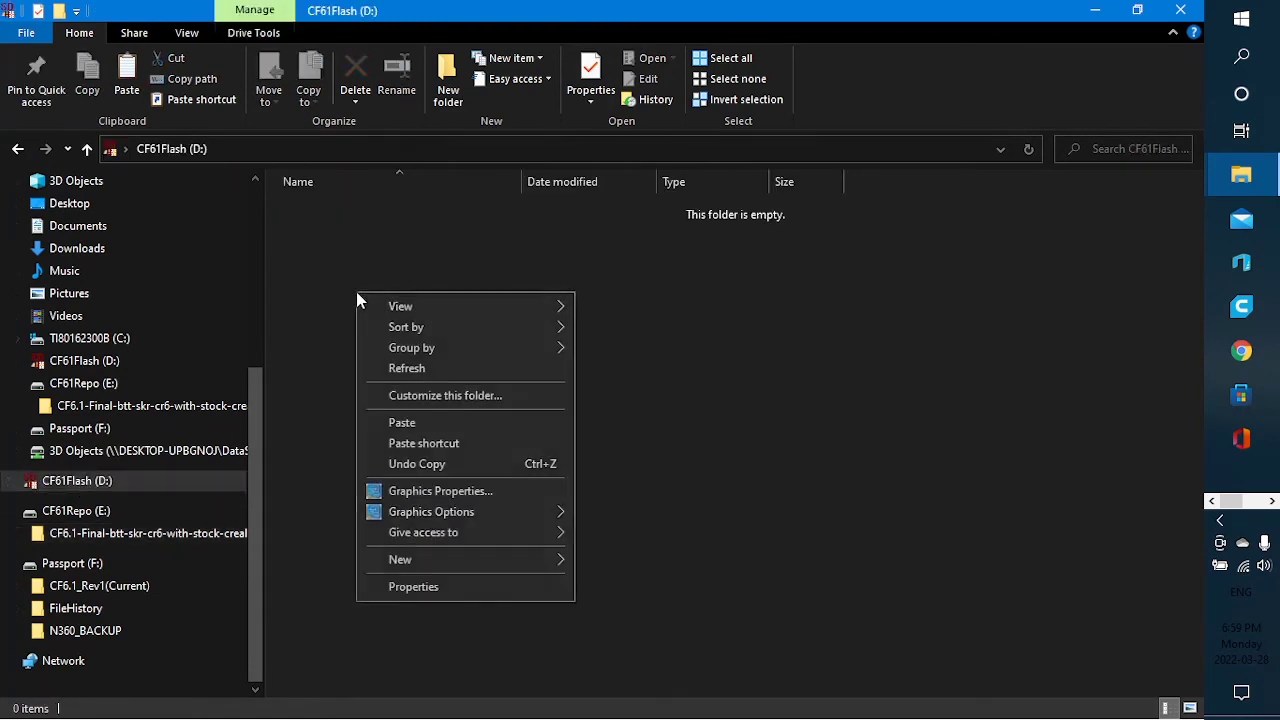
{"action": "left_click", "coordinate": [402, 425]}
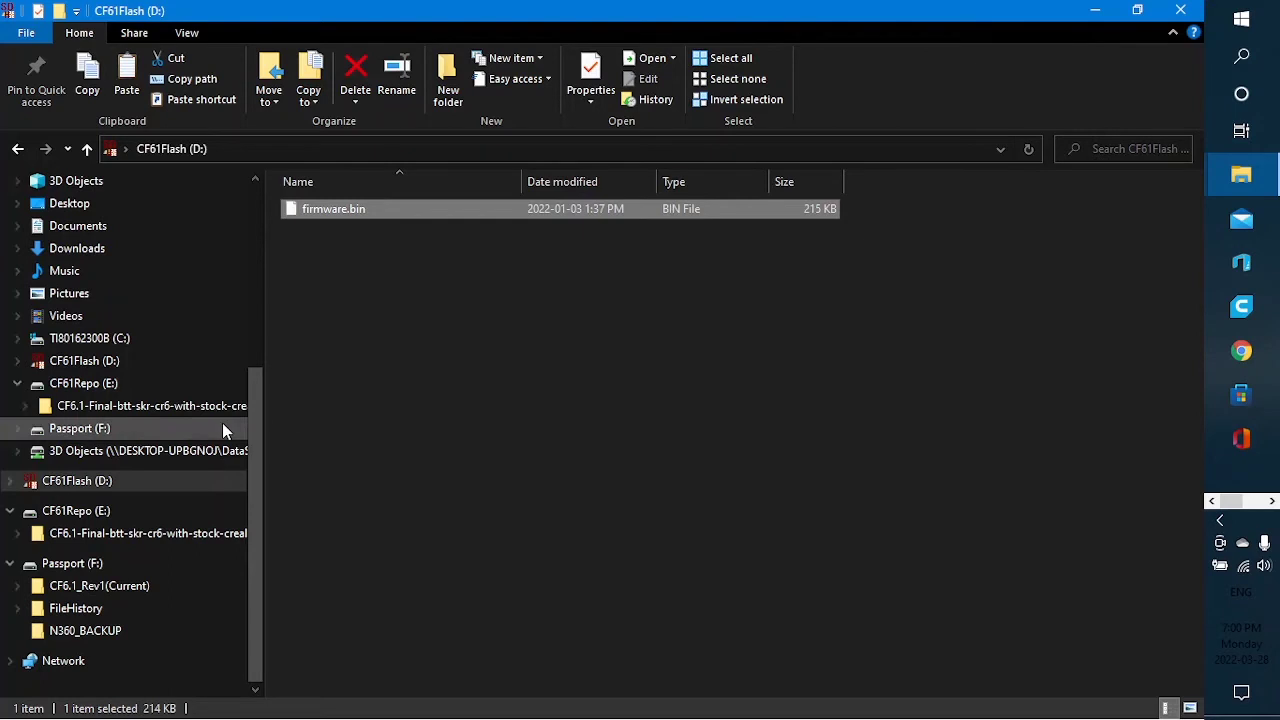
Go to the CR-6 kernel upgrade folder under Touch screen firmware, in CR-6-touchscreen-2021-06-04, and examine its BIN files.
{"action": "left_click", "coordinate": [115, 533]}
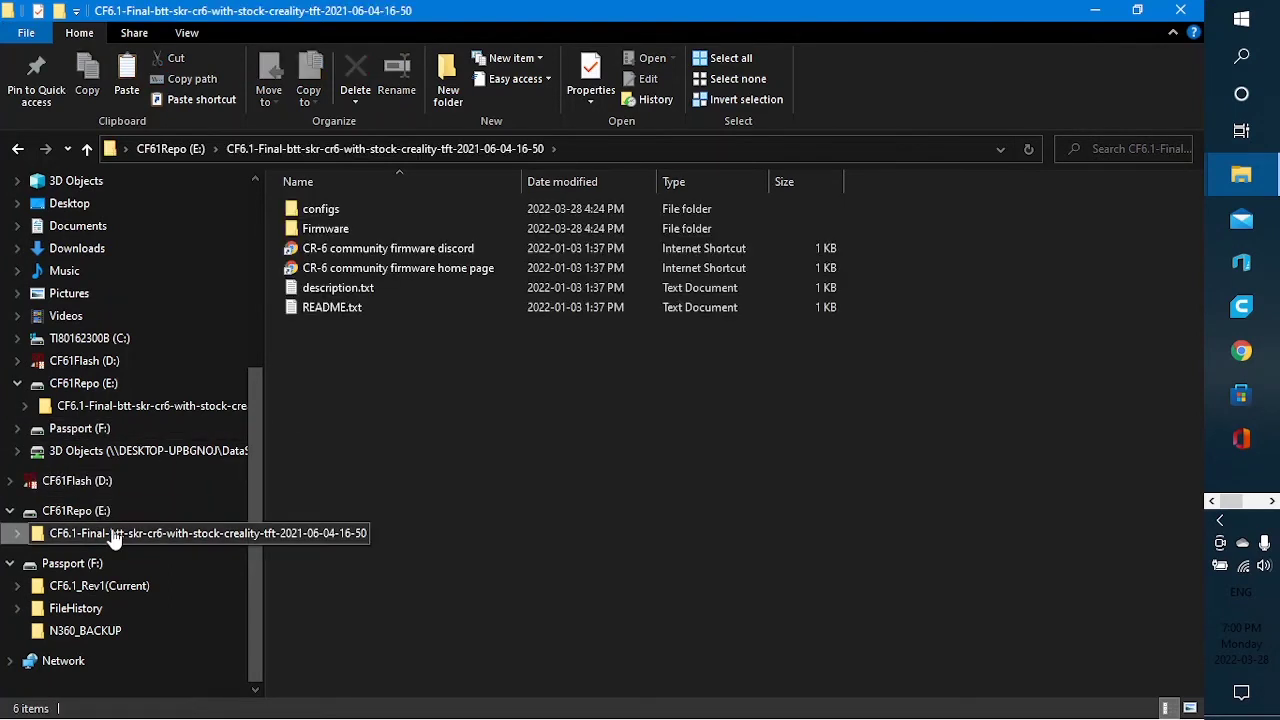
{"action": "double_click", "coordinate": [343, 236]}
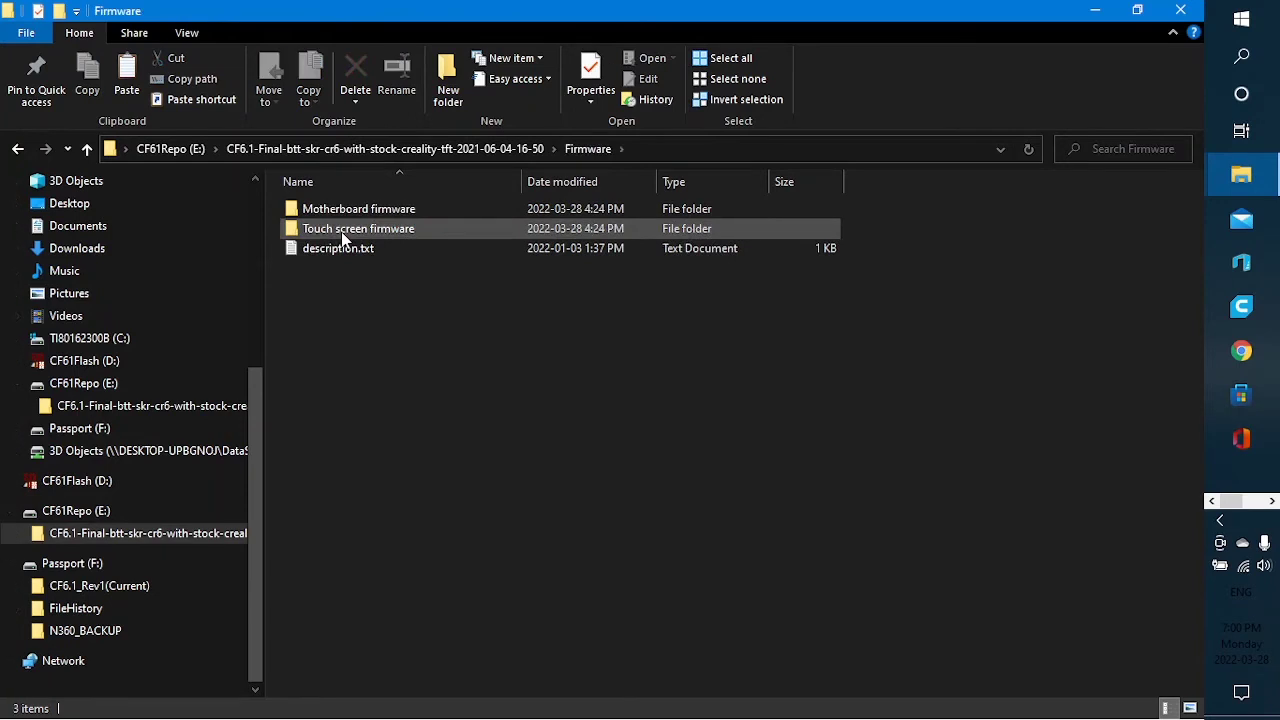
{"action": "double_click", "coordinate": [342, 236]}
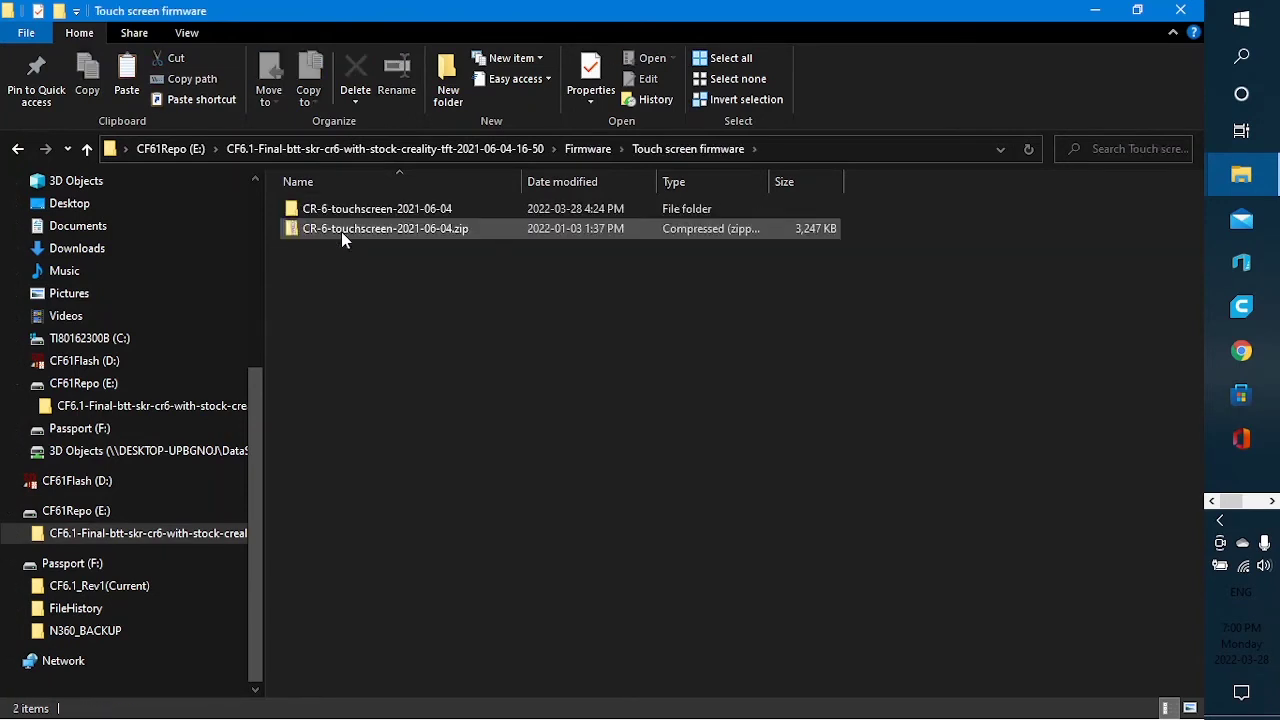
{"action": "double_click", "coordinate": [416, 211]}
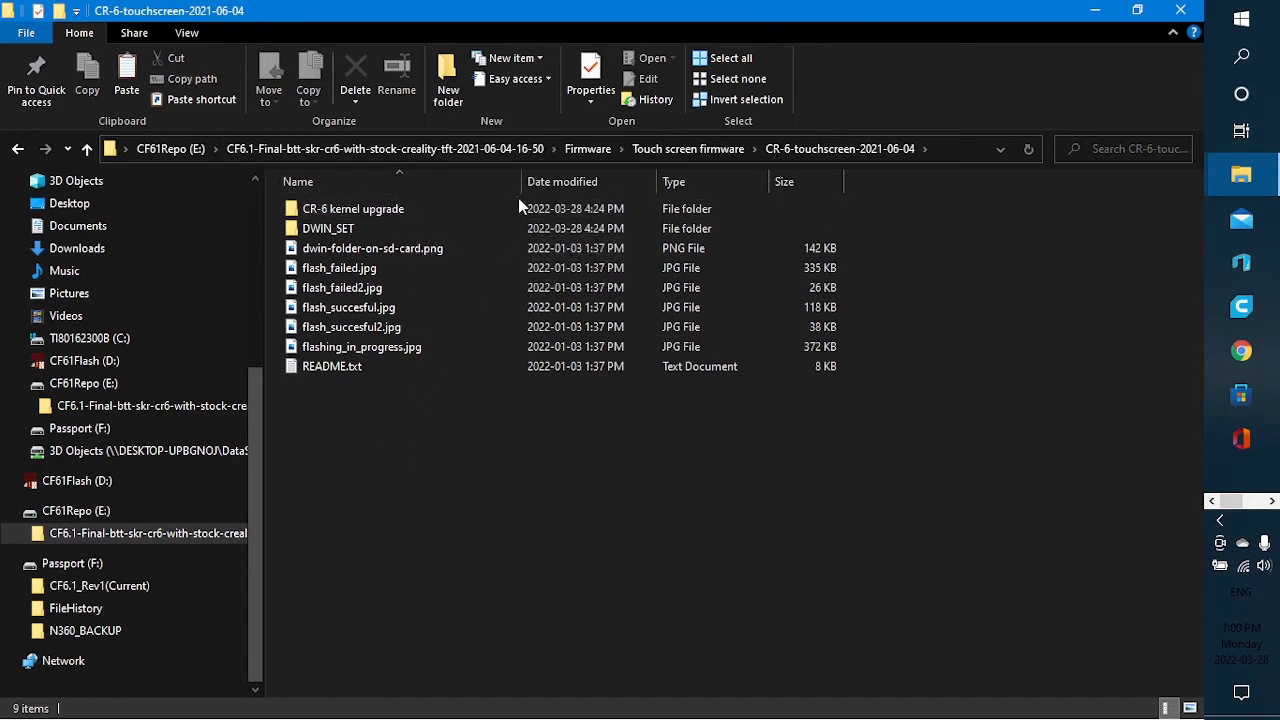
{"action": "left_click", "coordinate": [392, 213]}
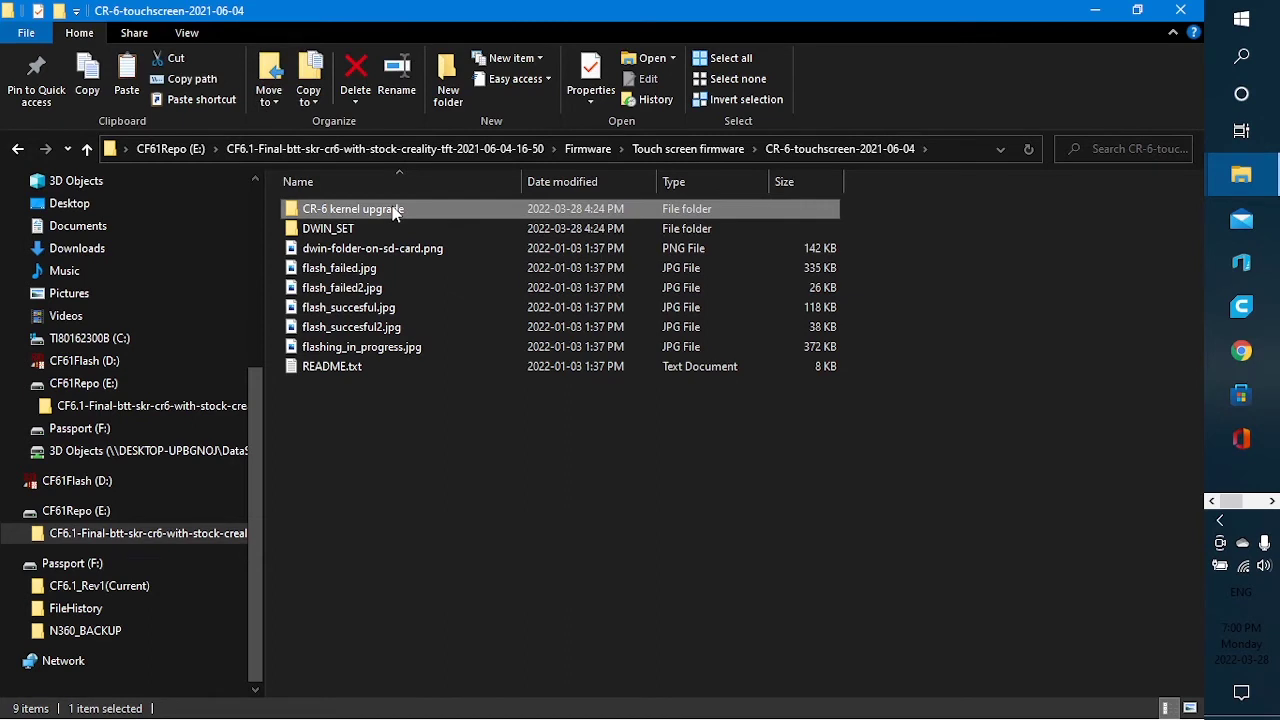
{"action": "double_click", "coordinate": [395, 210]}
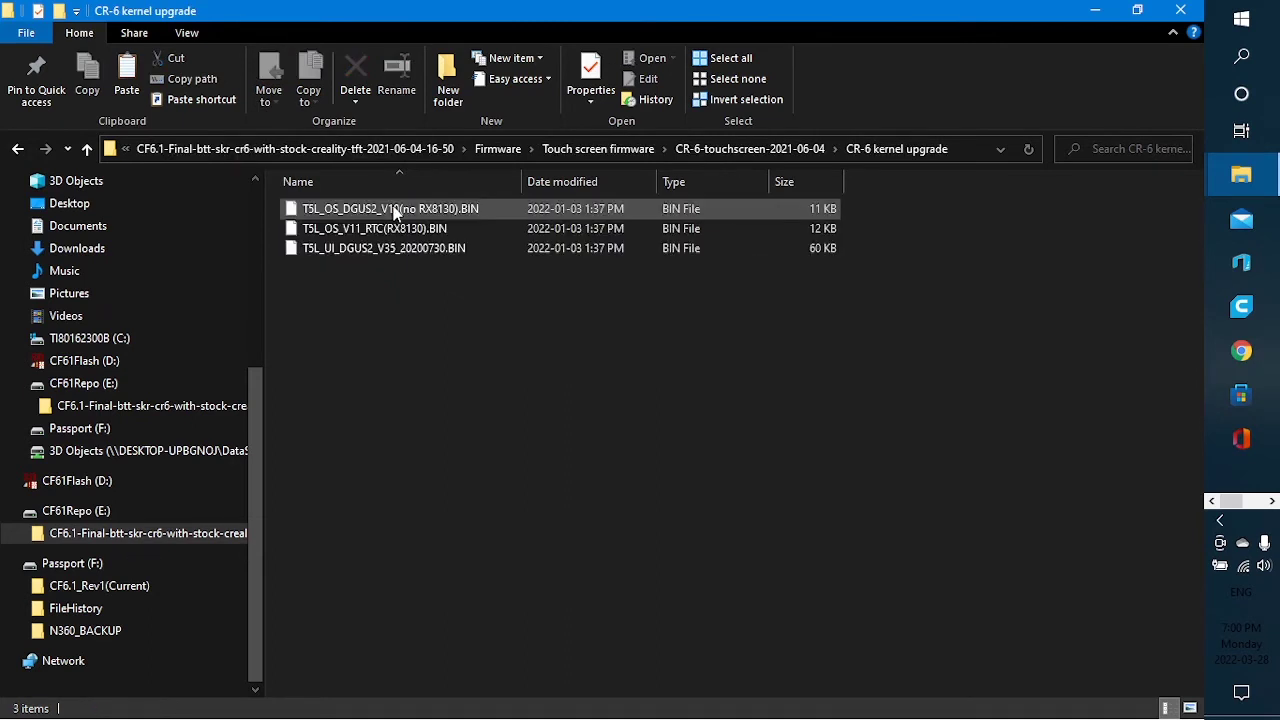
{"action": "left_click", "coordinate": [450, 214]}
{"action": "left_click", "coordinate": [449, 228]}
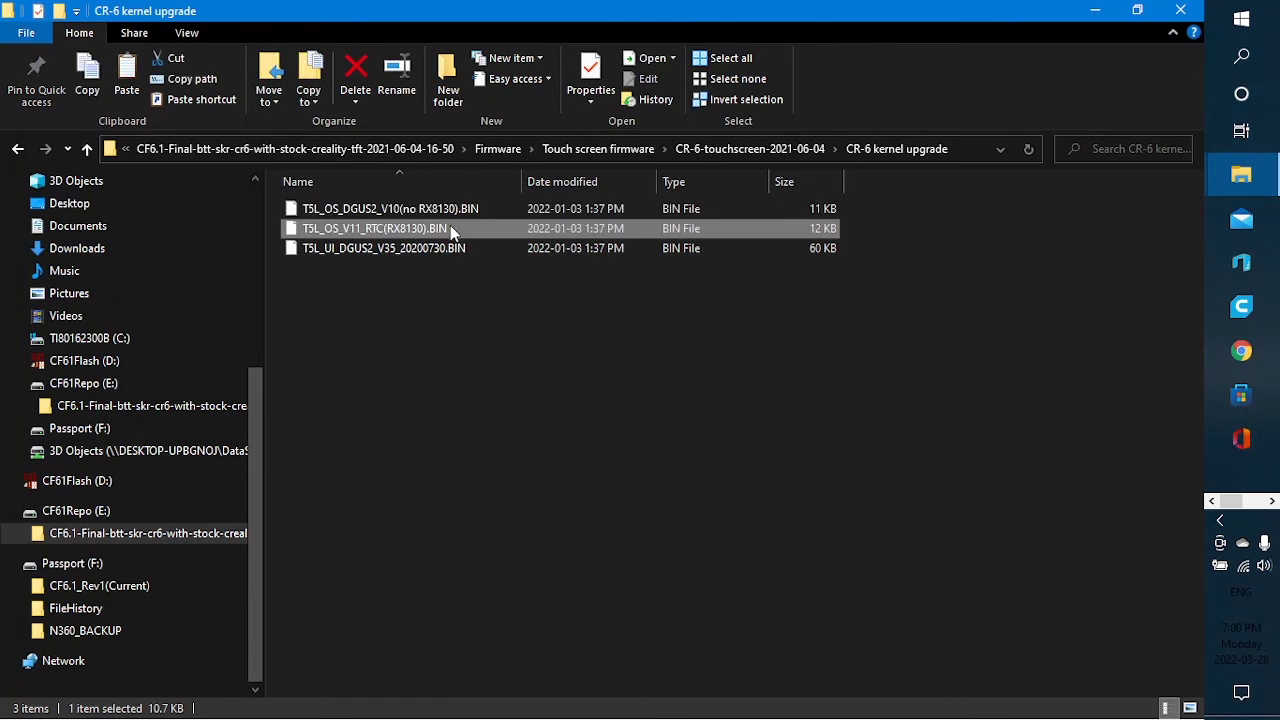
{"action": "left_click", "coordinate": [450, 248]}
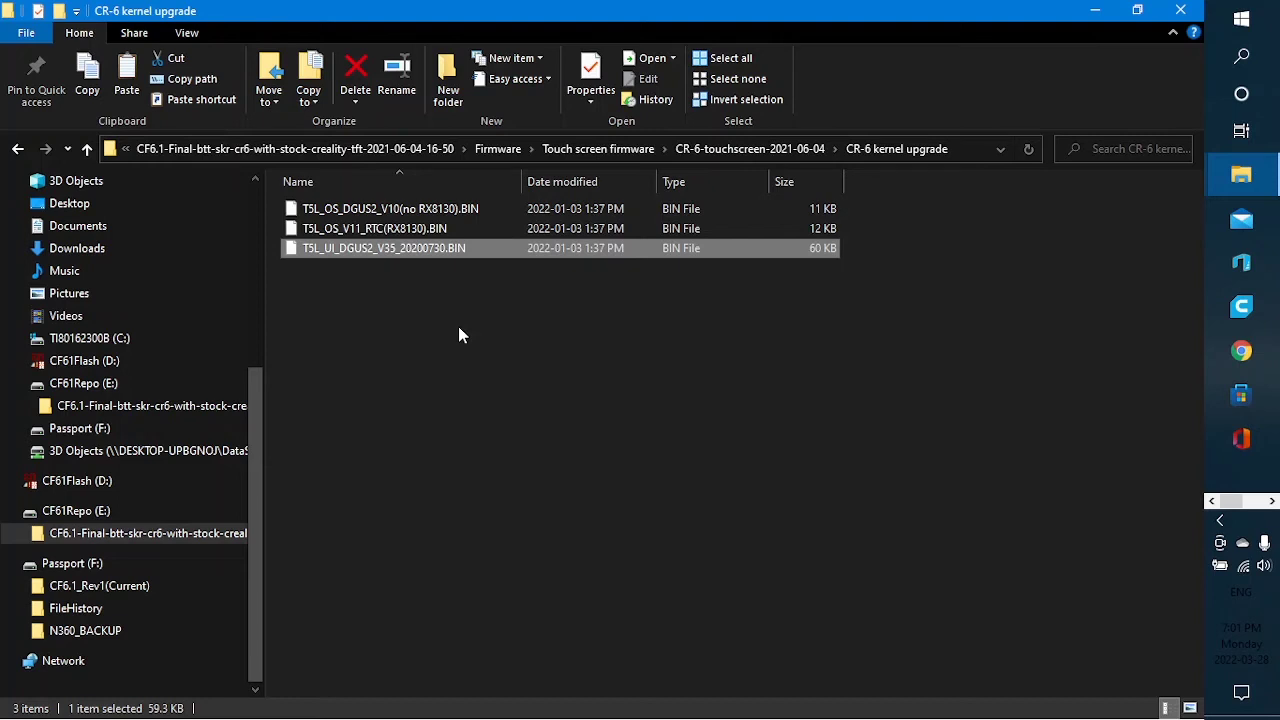
Copy all three T5L BIN files in the CR-6 kernel upgrade folder to the clipboard.
{"action": "left_click", "coordinate": [434, 209], "text": "shift"}
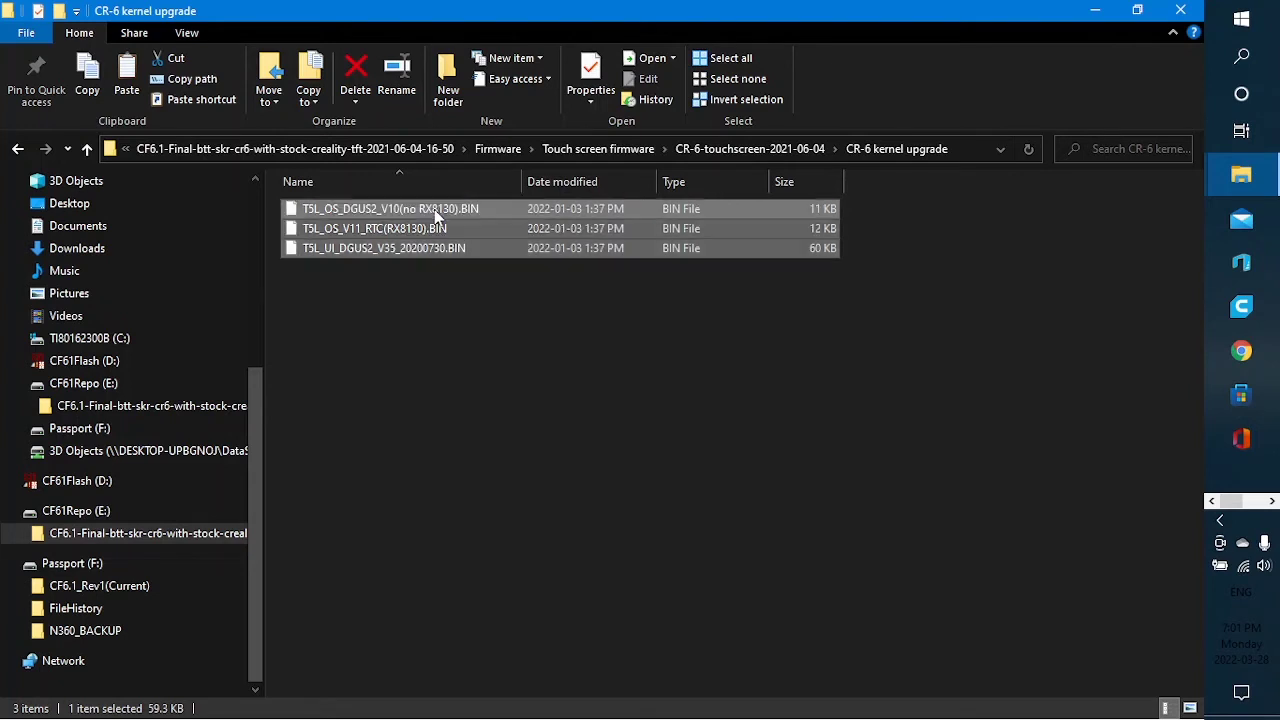
{"action": "right_click", "coordinate": [443, 317]}
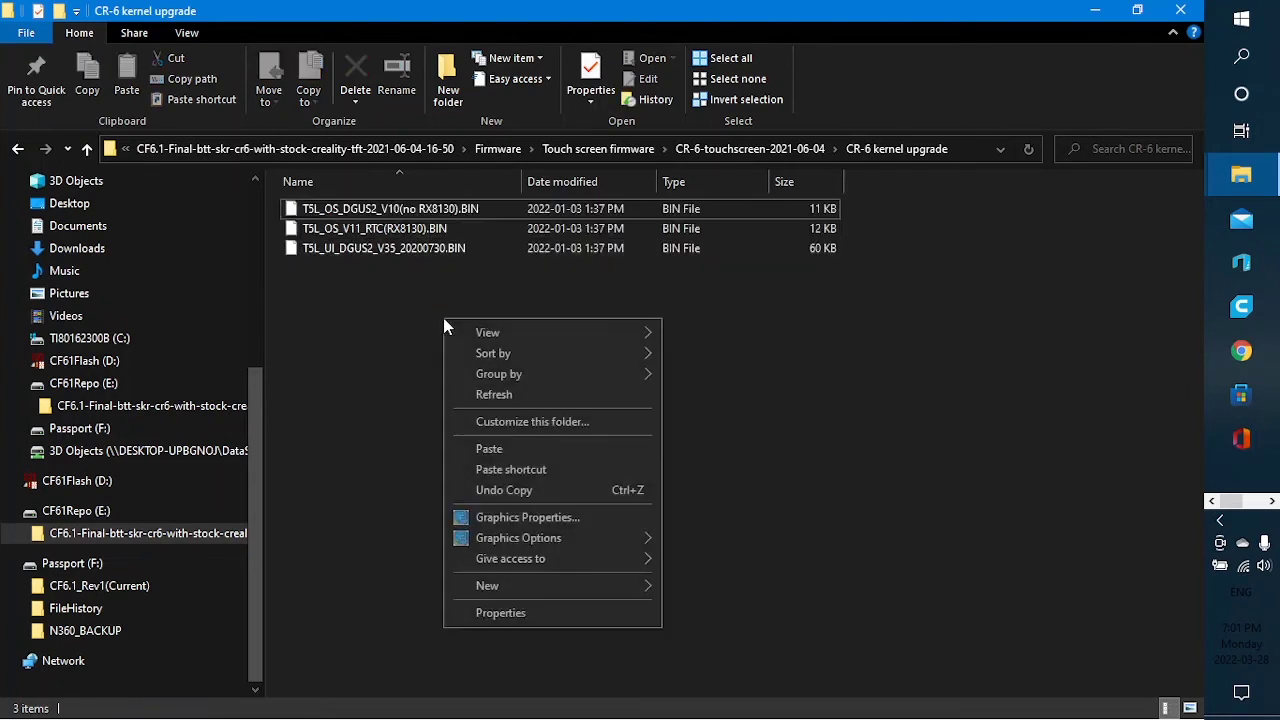
{"action": "left_click", "coordinate": [408, 216]}
{"action": "left_click", "coordinate": [408, 212]}
{"action": "left_click", "coordinate": [383, 251], "text": "shift"}
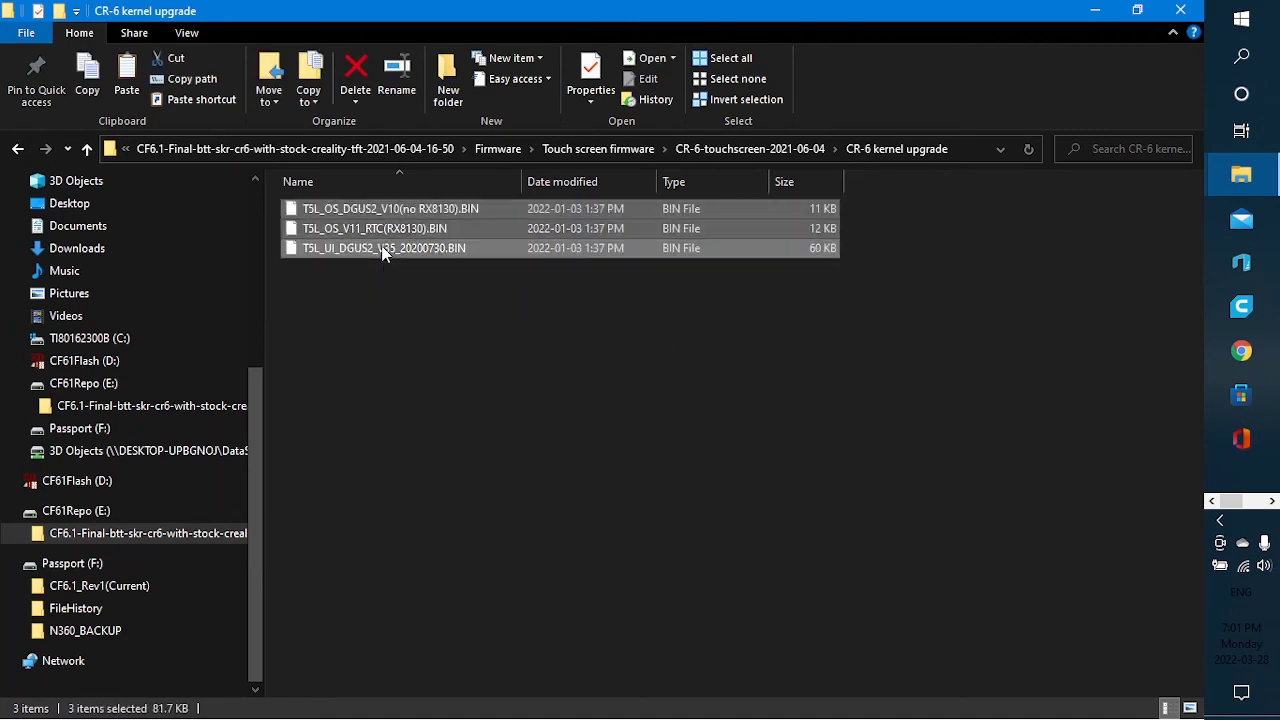
{"action": "right_click", "coordinate": [383, 251]}
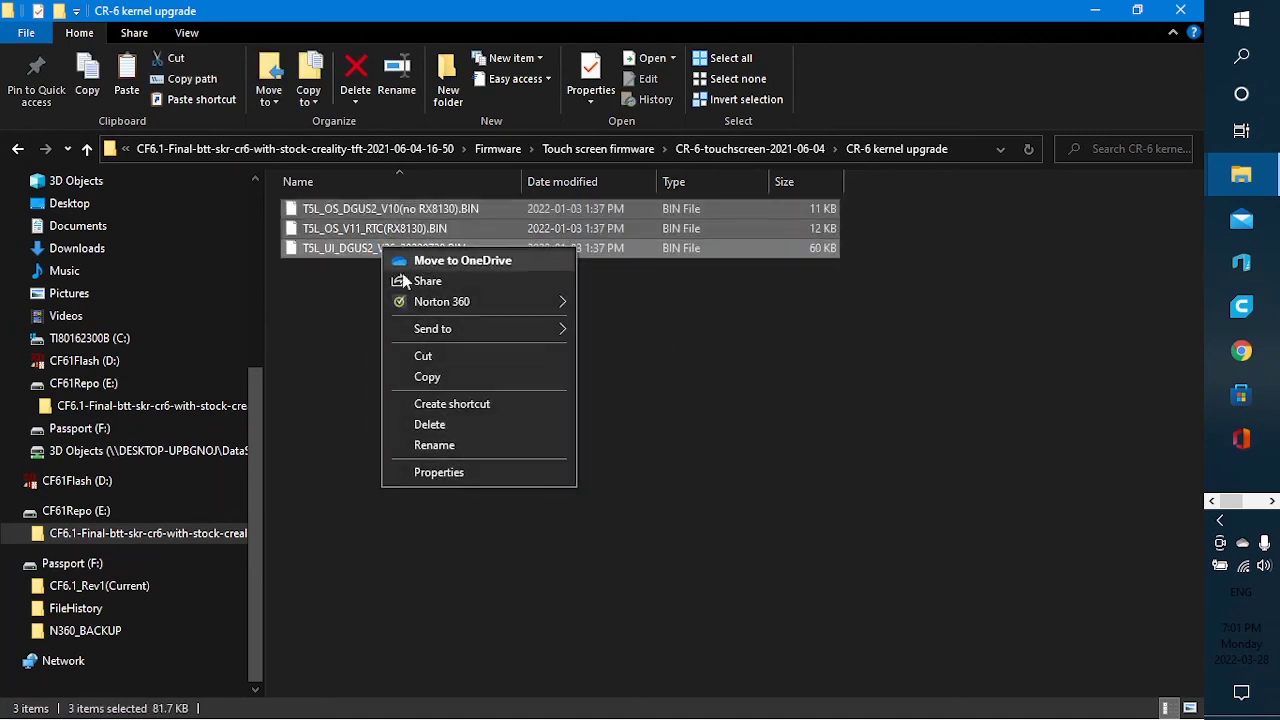
{"action": "left_click", "coordinate": [431, 377]}
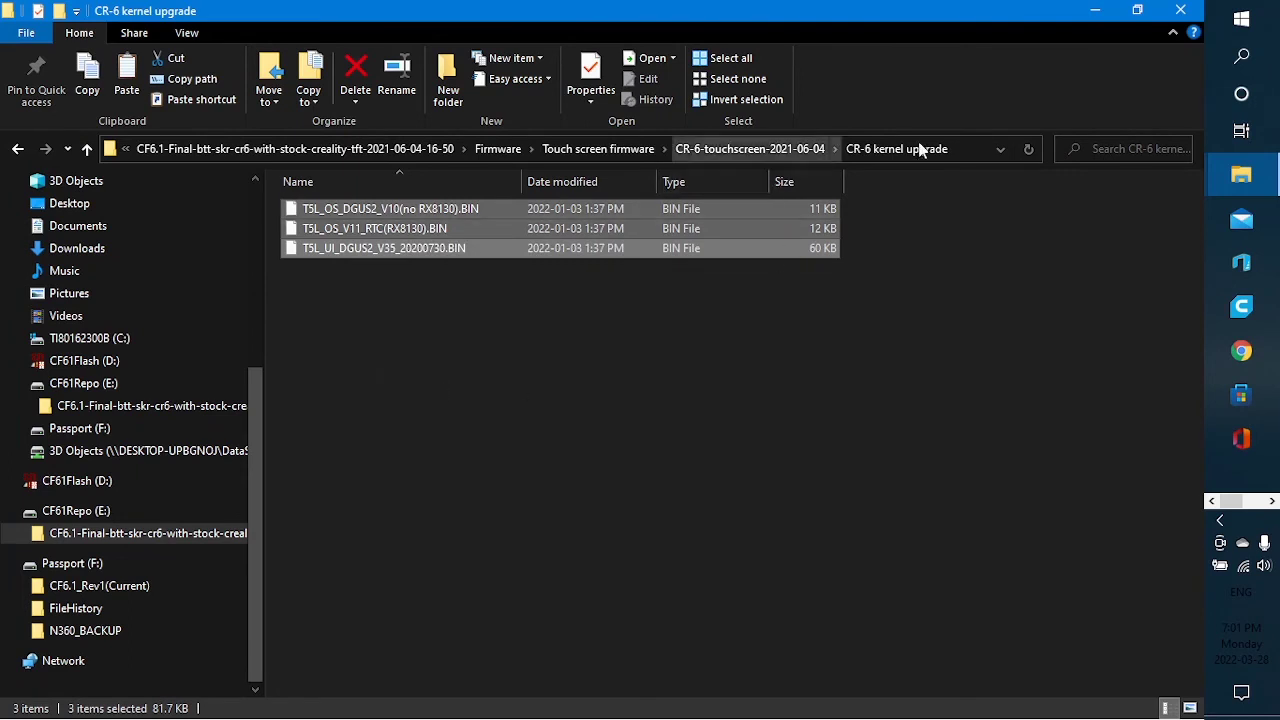
Paste the copied kernel files into the neighbouring DWIN_SET folder, choosing to skip files with the same names.
{"action": "left_click", "coordinate": [751, 148]}
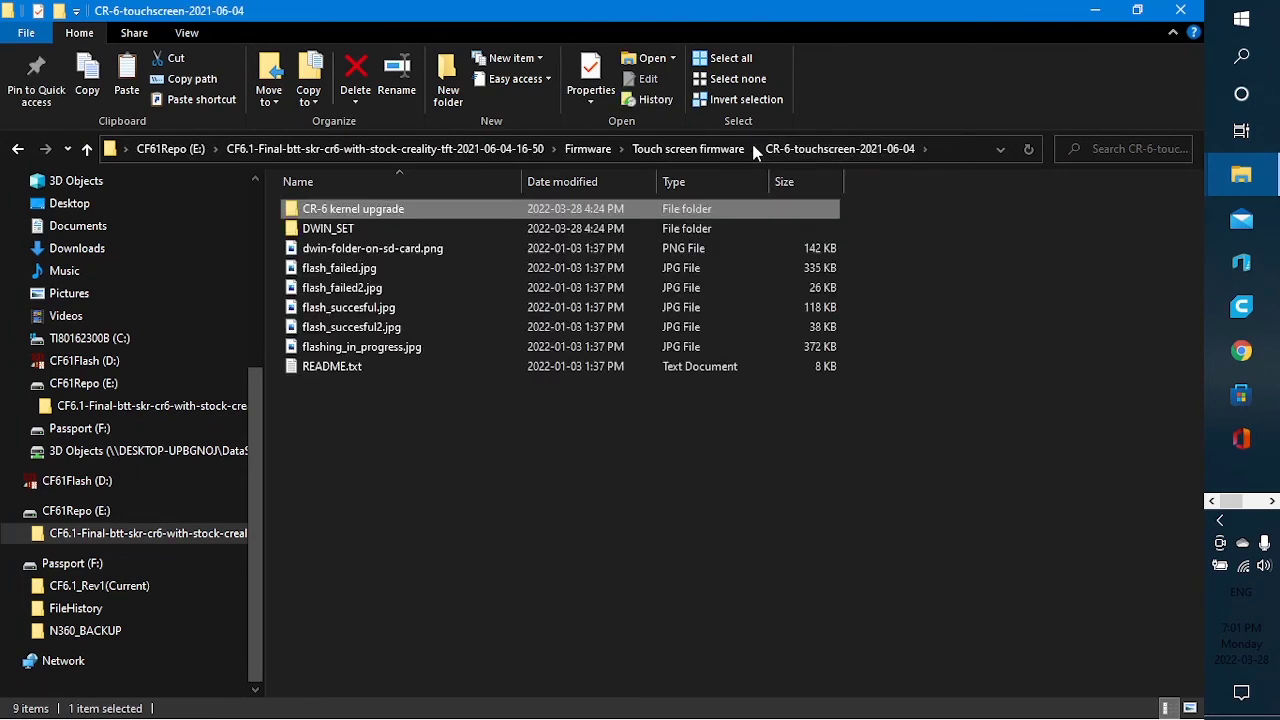
{"action": "left_click", "coordinate": [335, 231]}
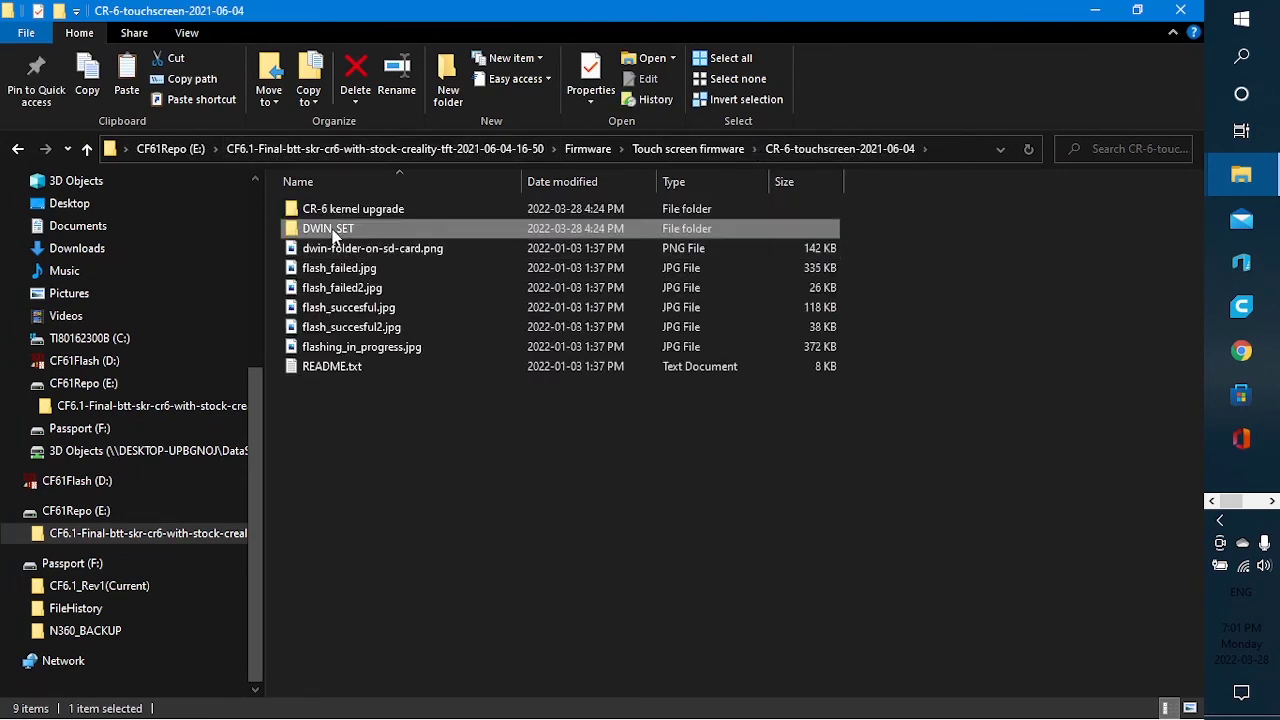
{"action": "double_click", "coordinate": [335, 230]}
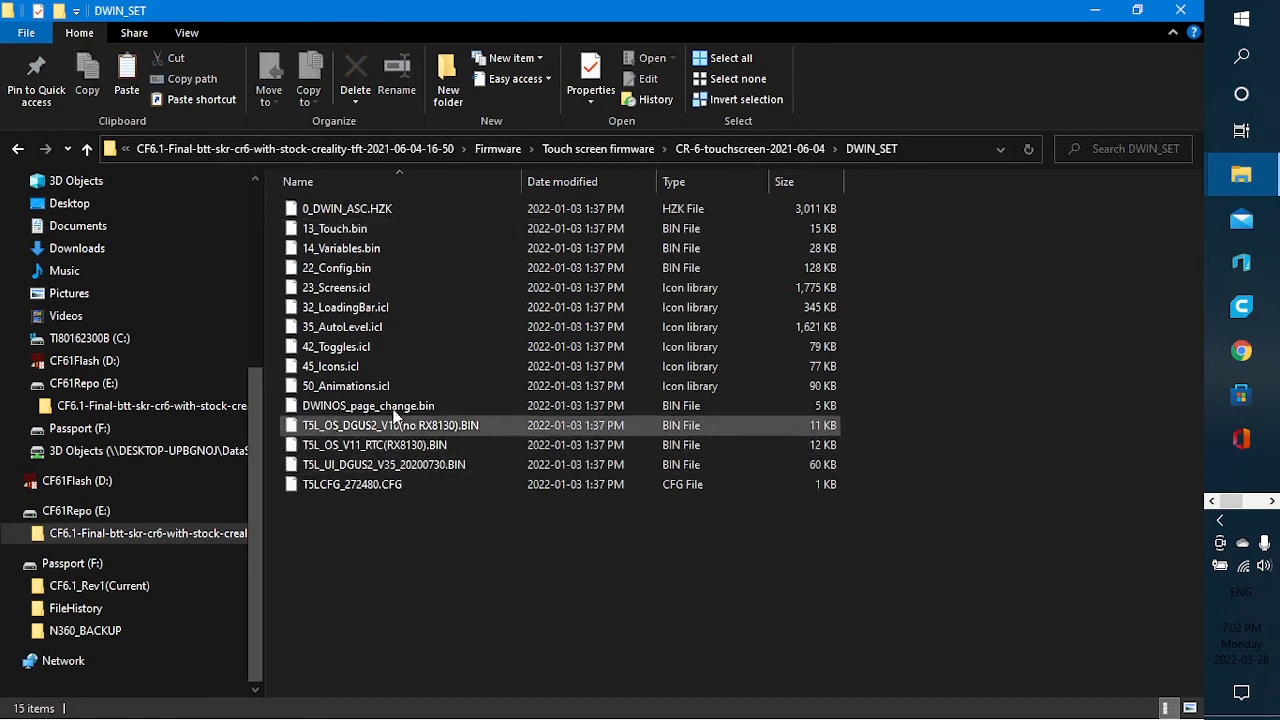
{"action": "right_click", "coordinate": [418, 532]}
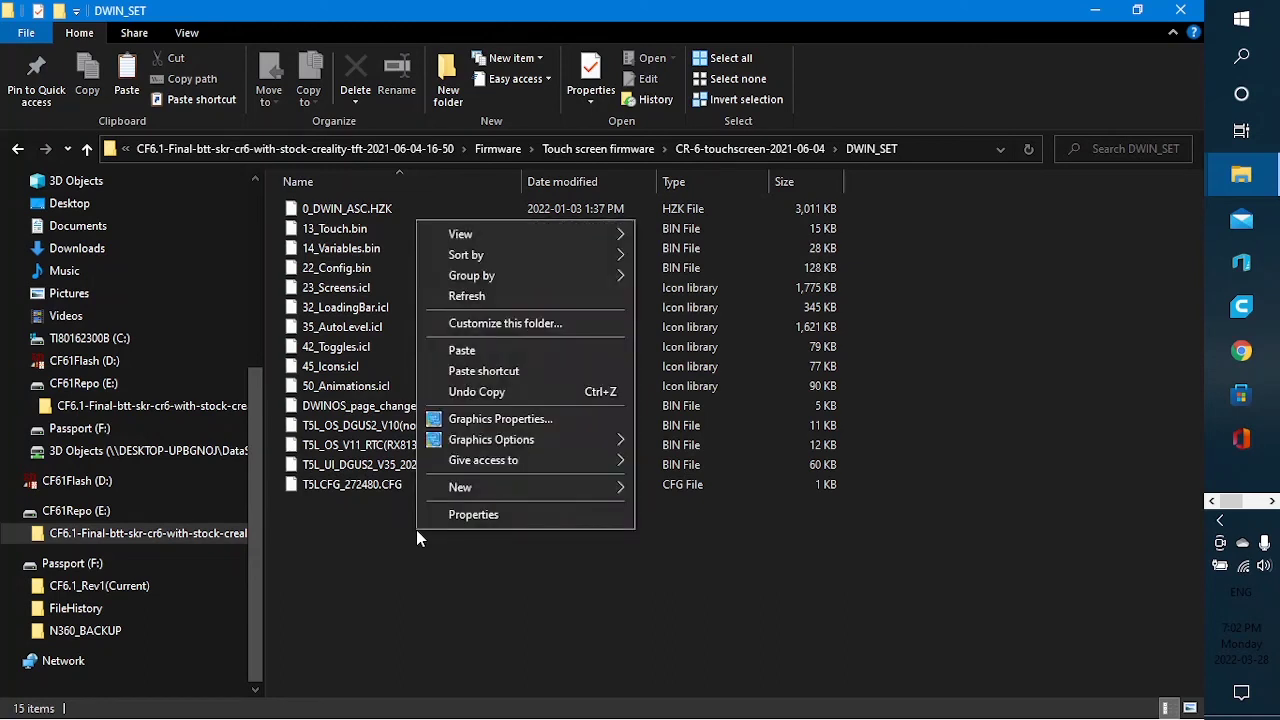
{"action": "left_click", "coordinate": [486, 352]}
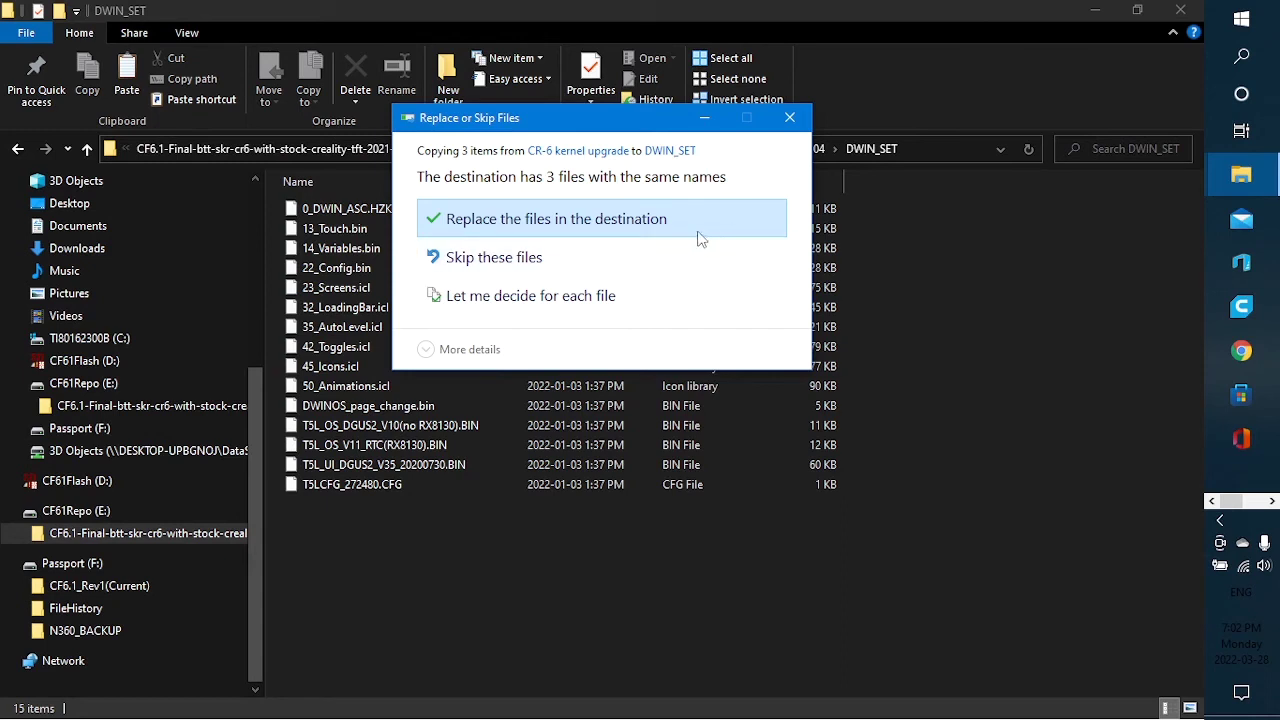
{"action": "left_click", "coordinate": [515, 273]}
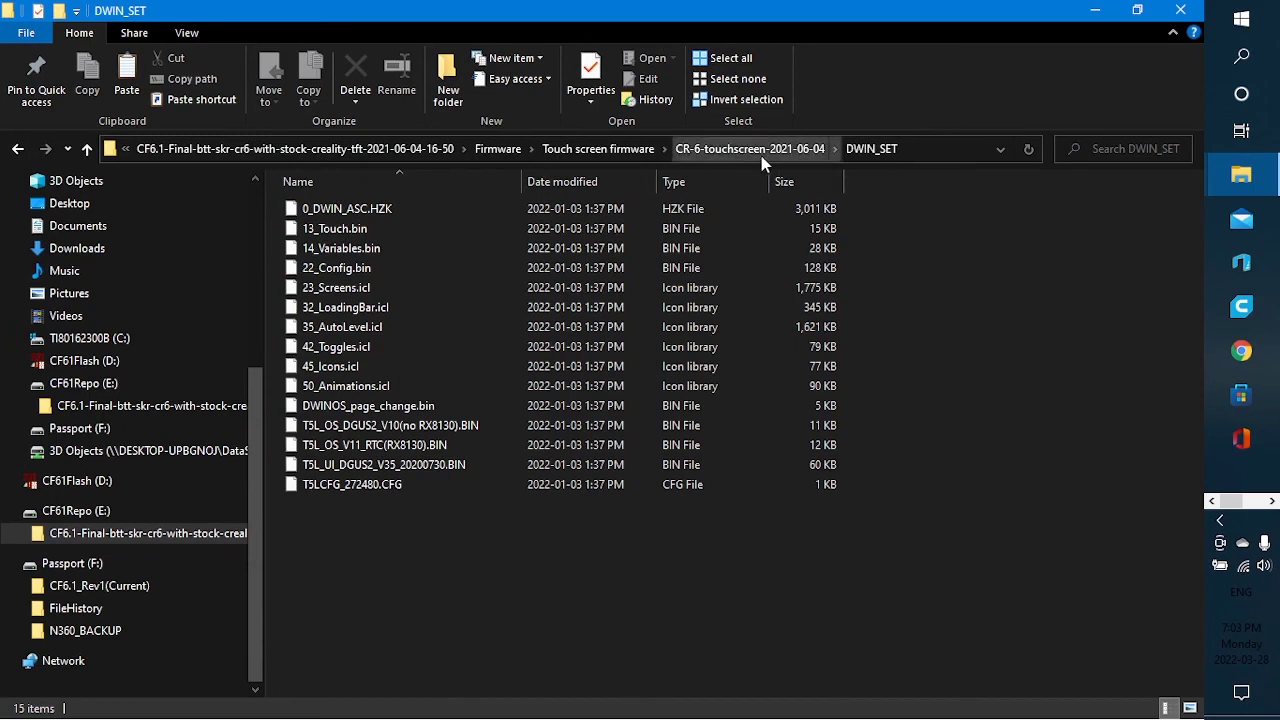
Copy the DWIN_SET folder from CR-6-touchscreen-2021-06-04 to the root of the CF61Flash (D:) card.
{"action": "left_click", "coordinate": [727, 150]}
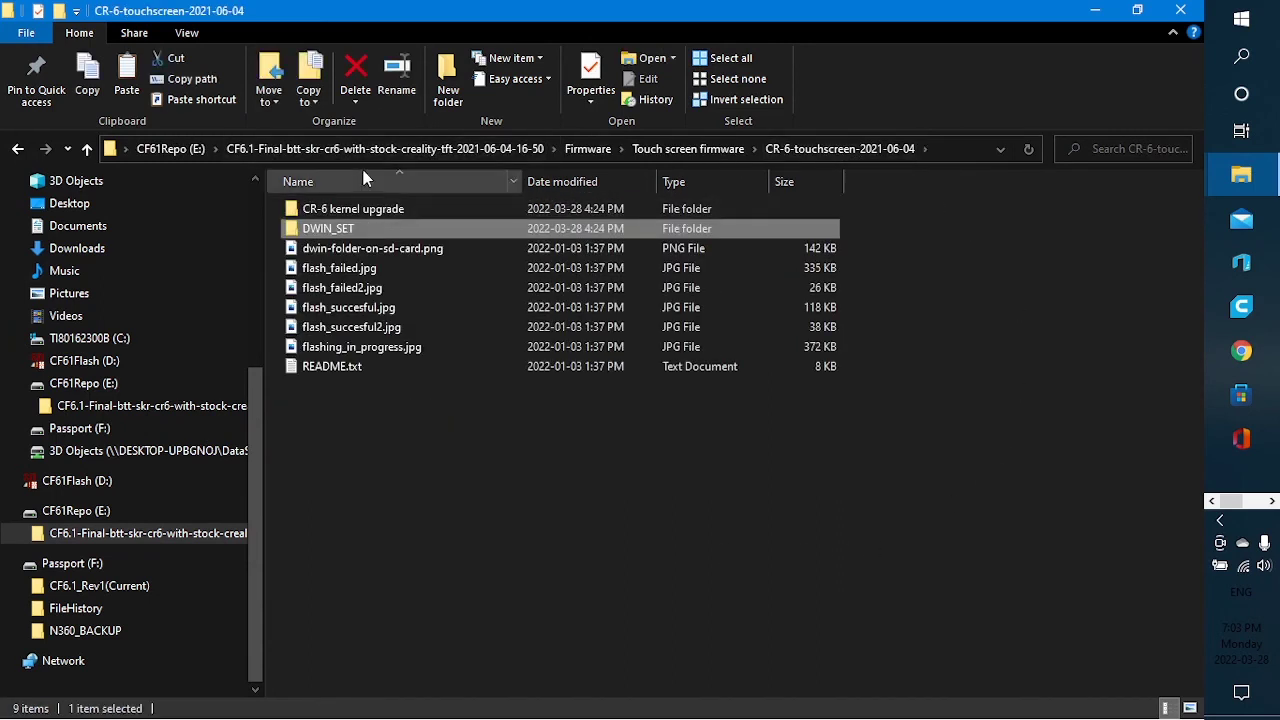
{"action": "right_click", "coordinate": [320, 231]}
{"action": "left_click", "coordinate": [380, 446]}
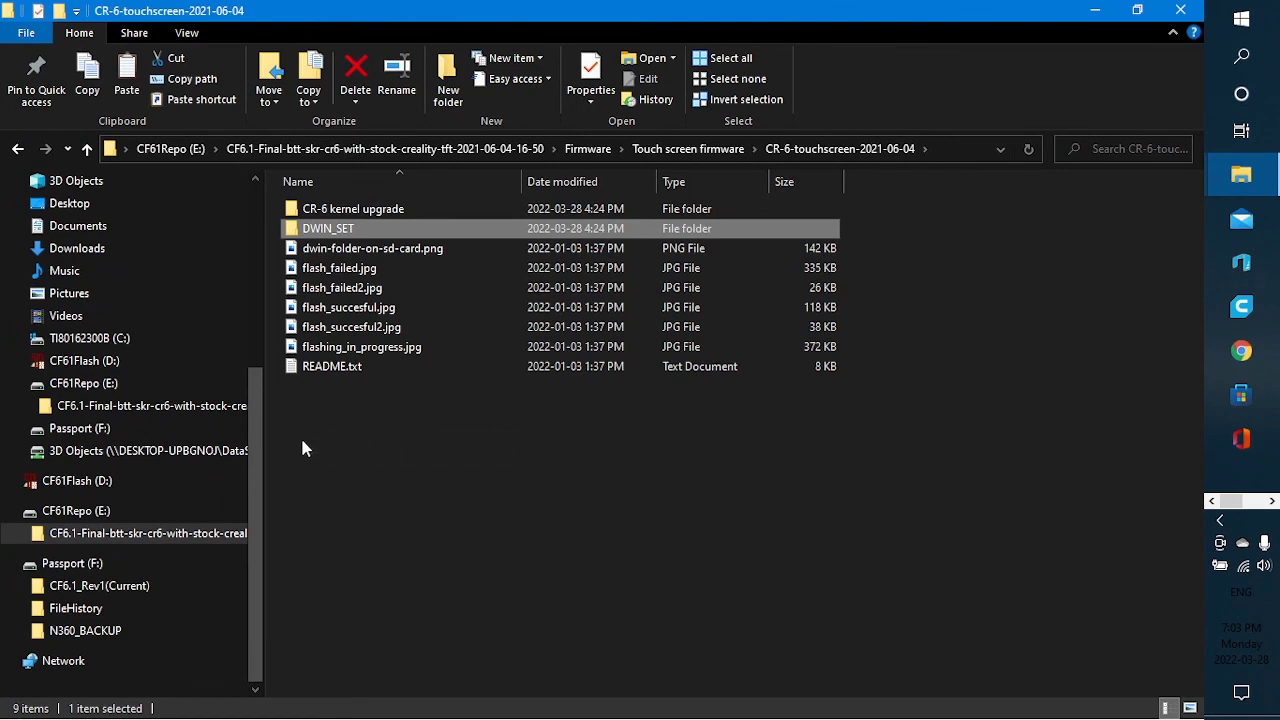
{"action": "left_click", "coordinate": [77, 481]}
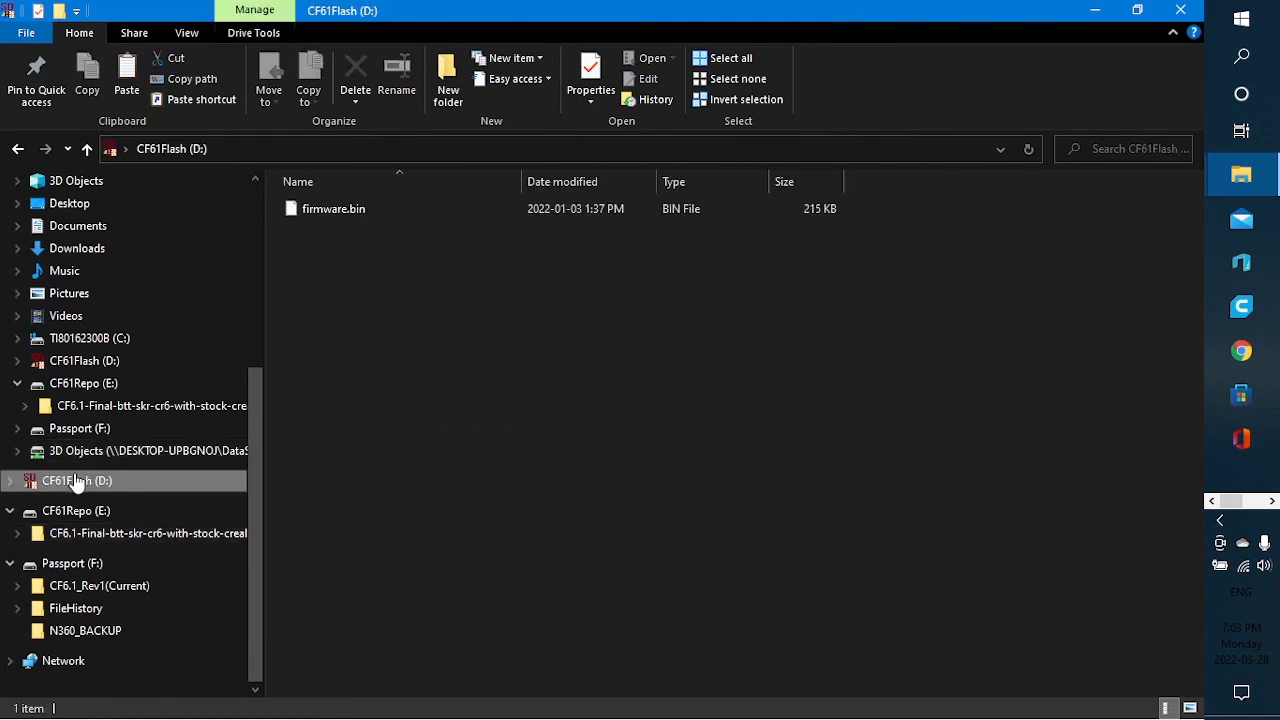
{"action": "right_click", "coordinate": [421, 302]}
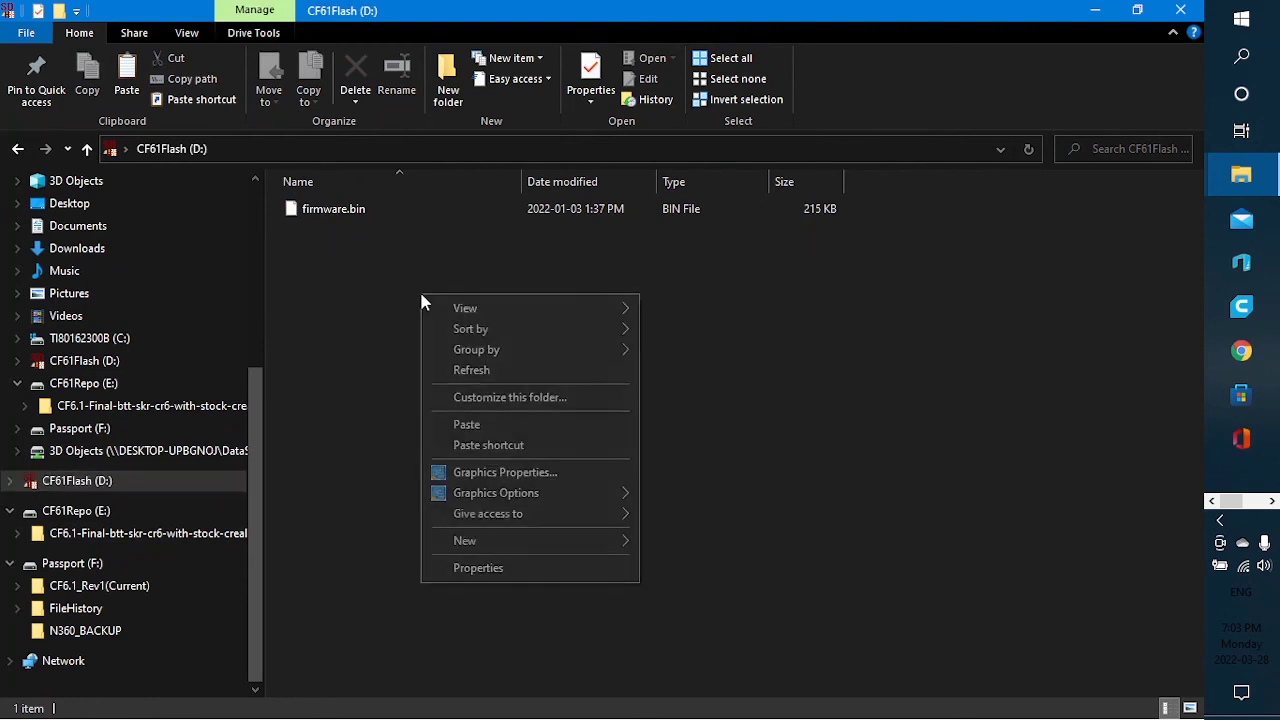
{"action": "left_click", "coordinate": [501, 431]}
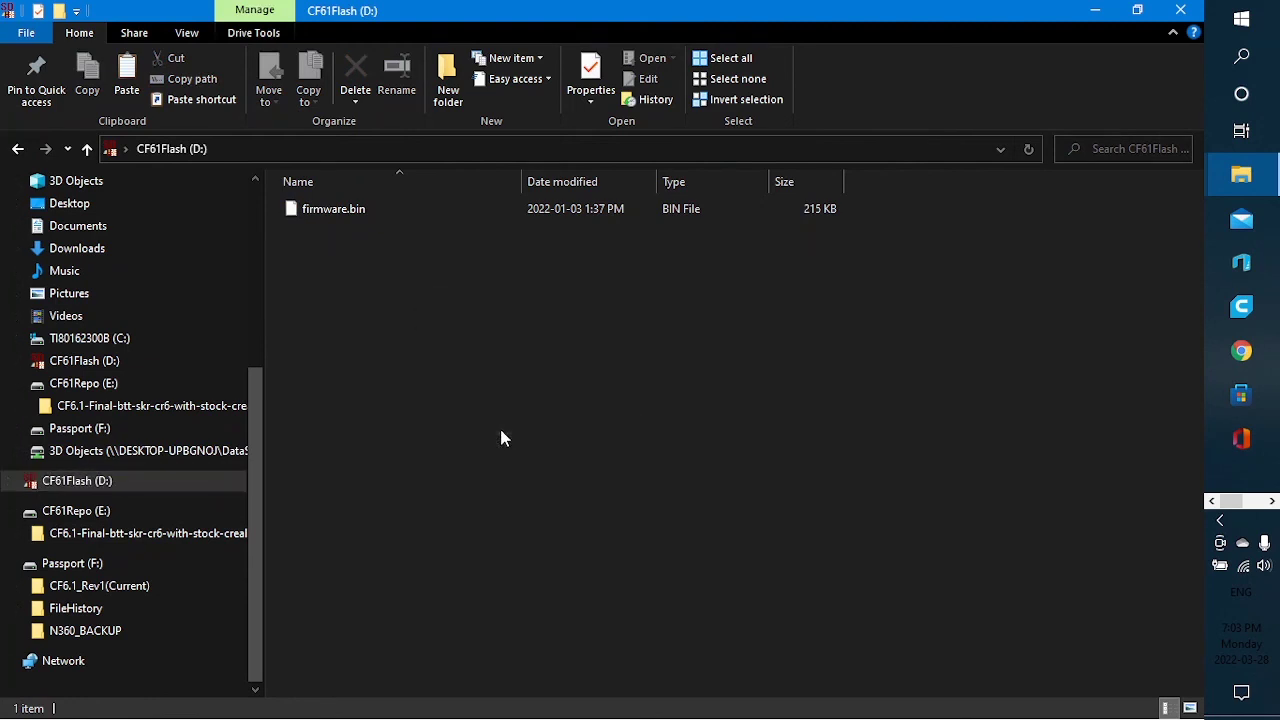